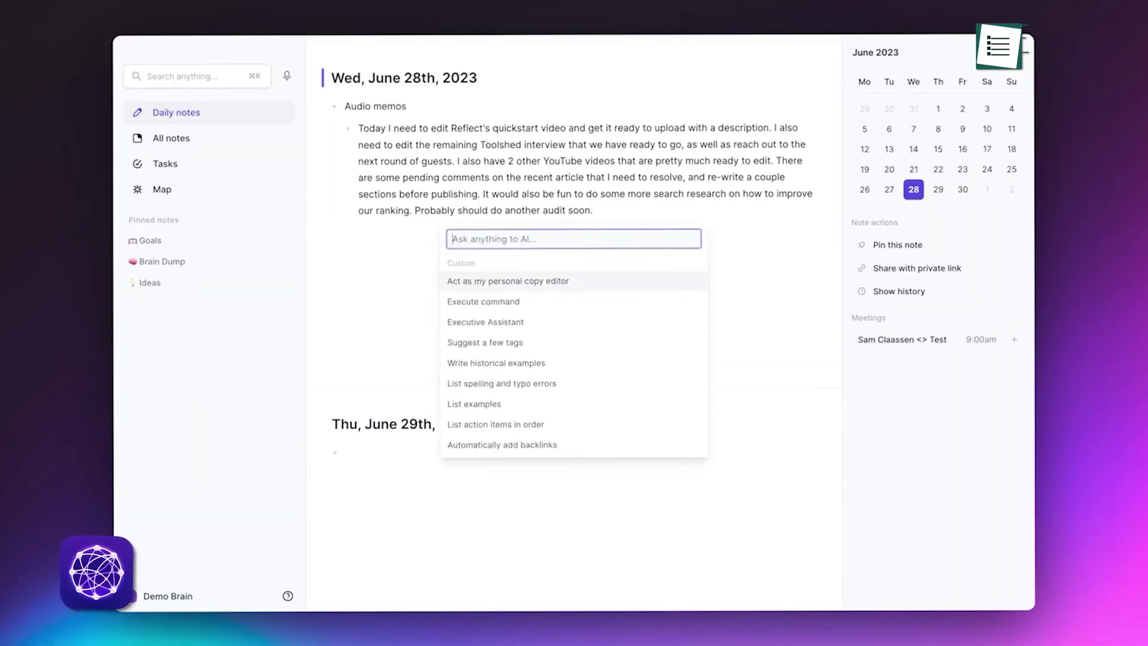
Step: Close Reflect's Ask AI list and select the full audio-memo paragraph of the June 28th note
key(Escape)
triple_click(538, 146)
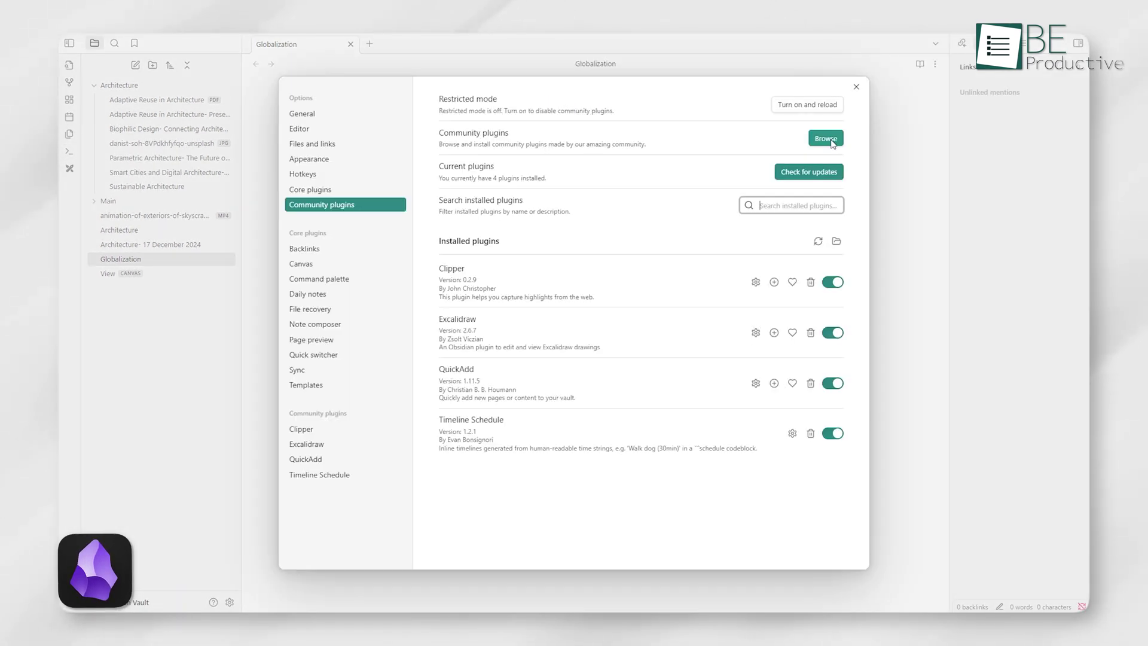
Step: Browse community plugins, view Excalidraw's details, and filter to the four installed plugins only
click(826, 139)
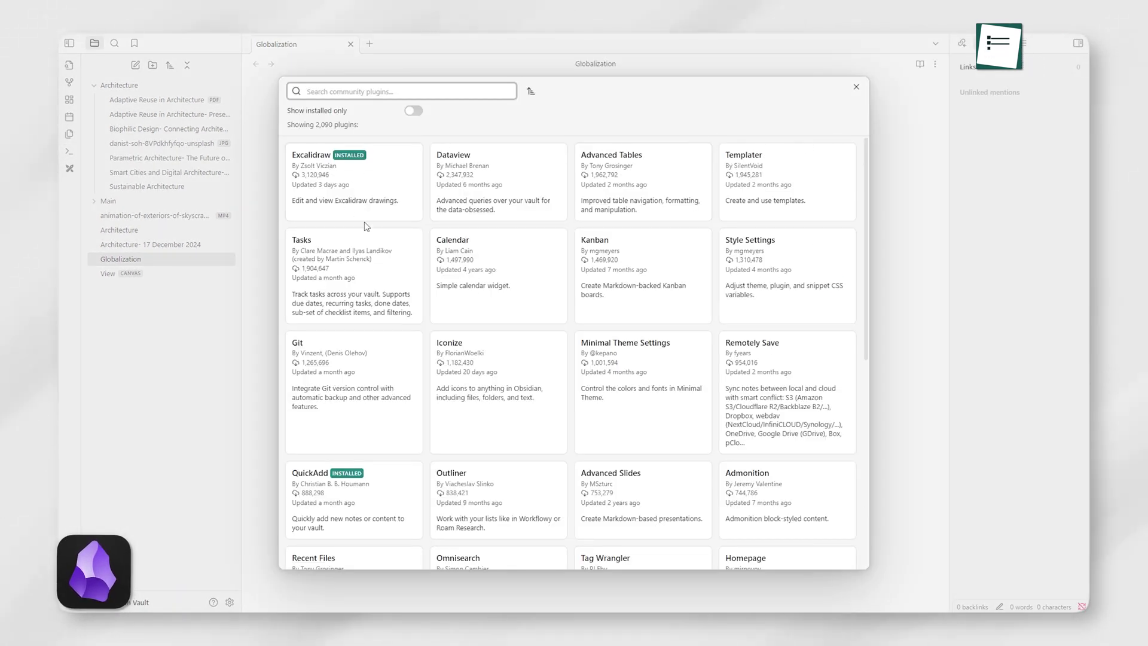
click(353, 183)
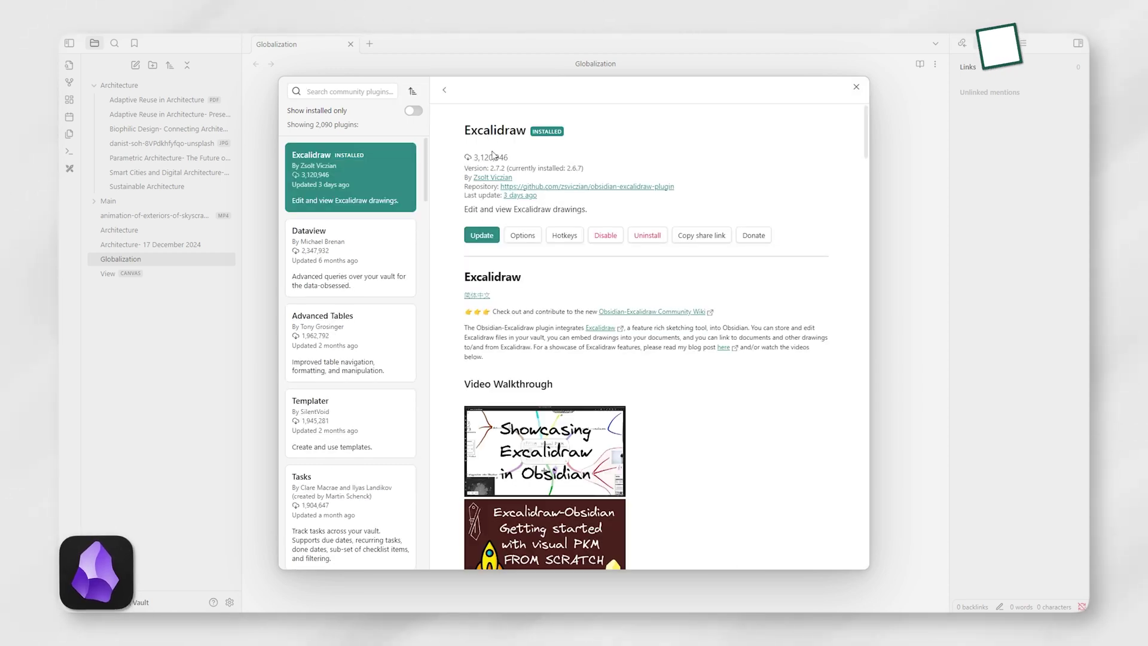
click(413, 110)
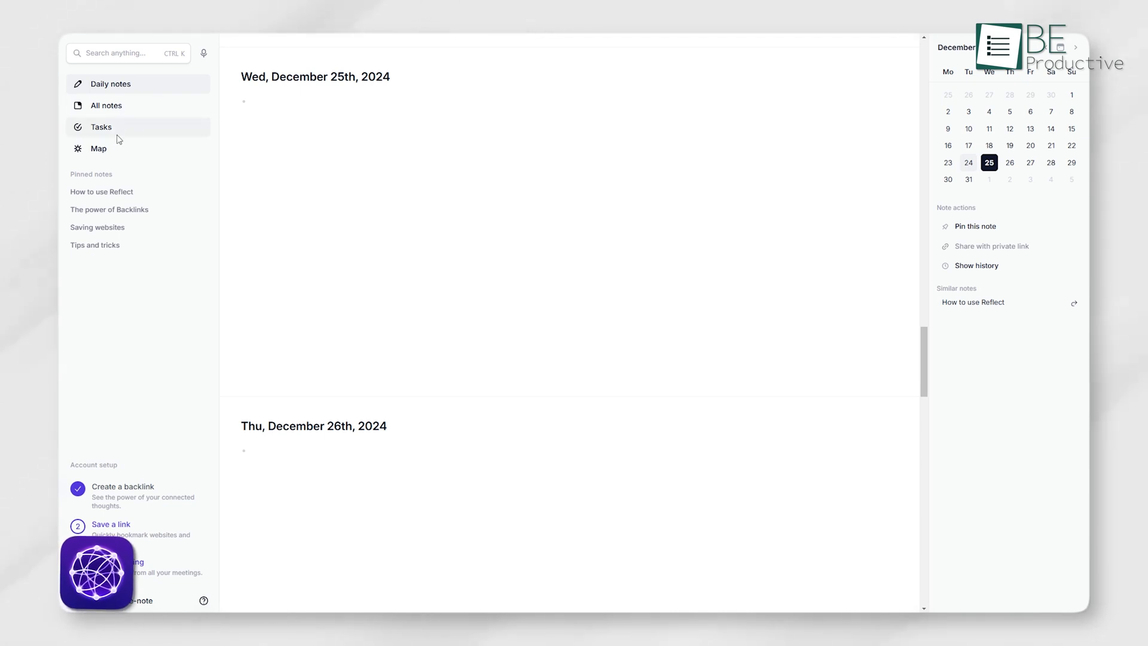
Step: Visit Reflect's All notes, Tasks and Map views, then the Templates settings page
click(108, 113)
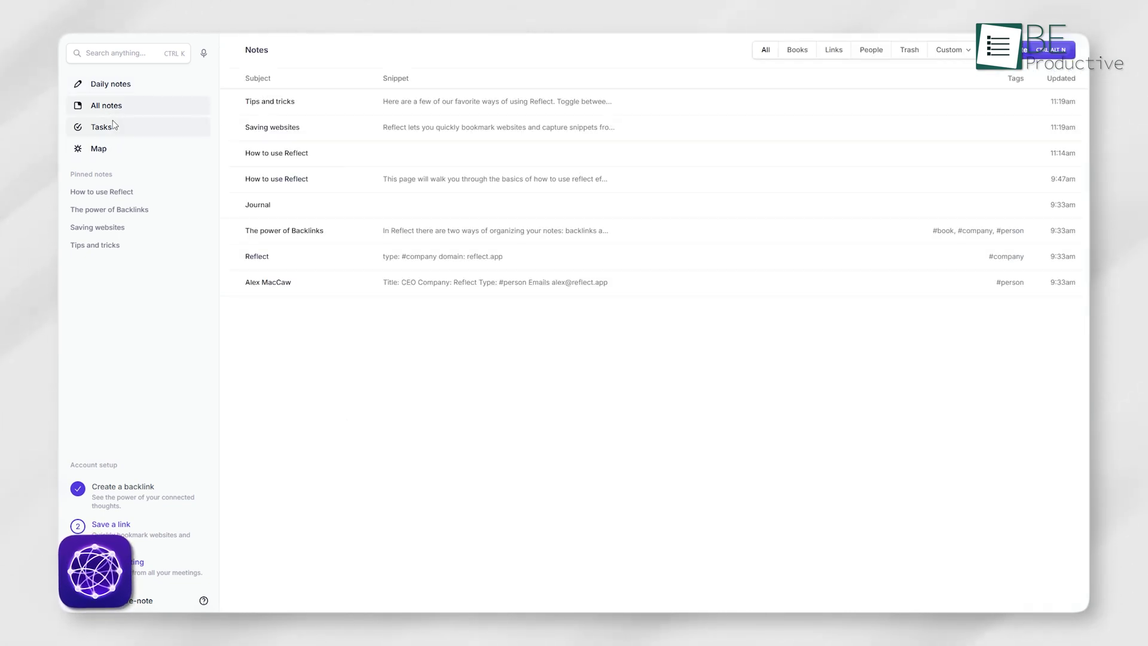
click(118, 127)
click(126, 146)
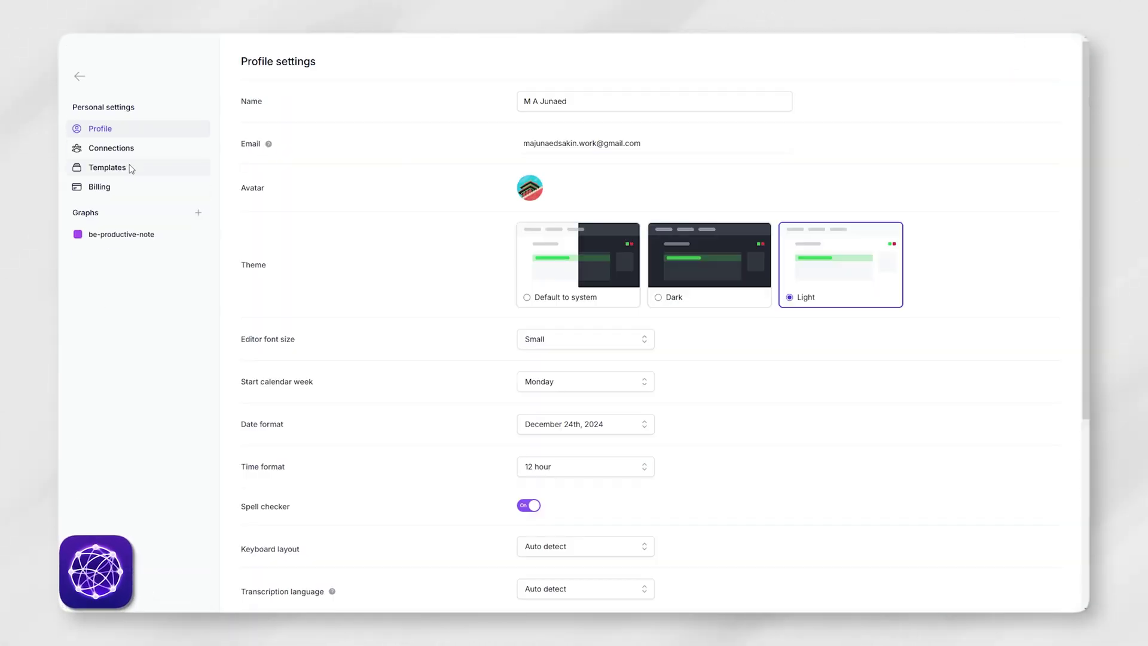
click(108, 167)
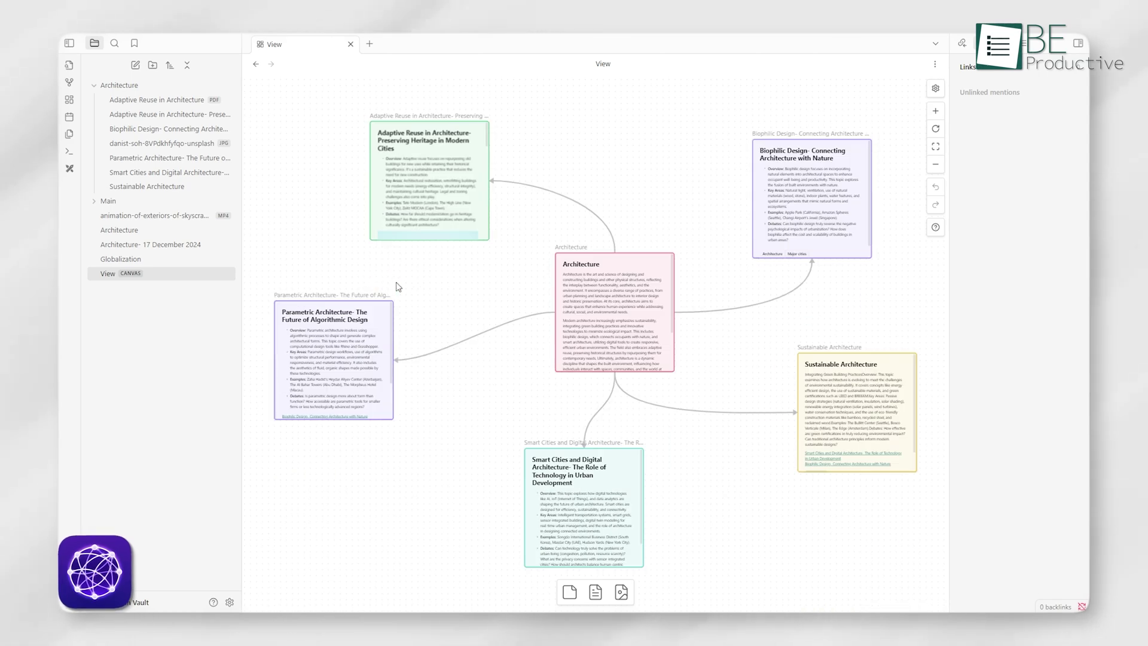
Step: Select the Adaptive Reuse card, reopen the View canvas, then show the graph view and pan it
click(407, 180)
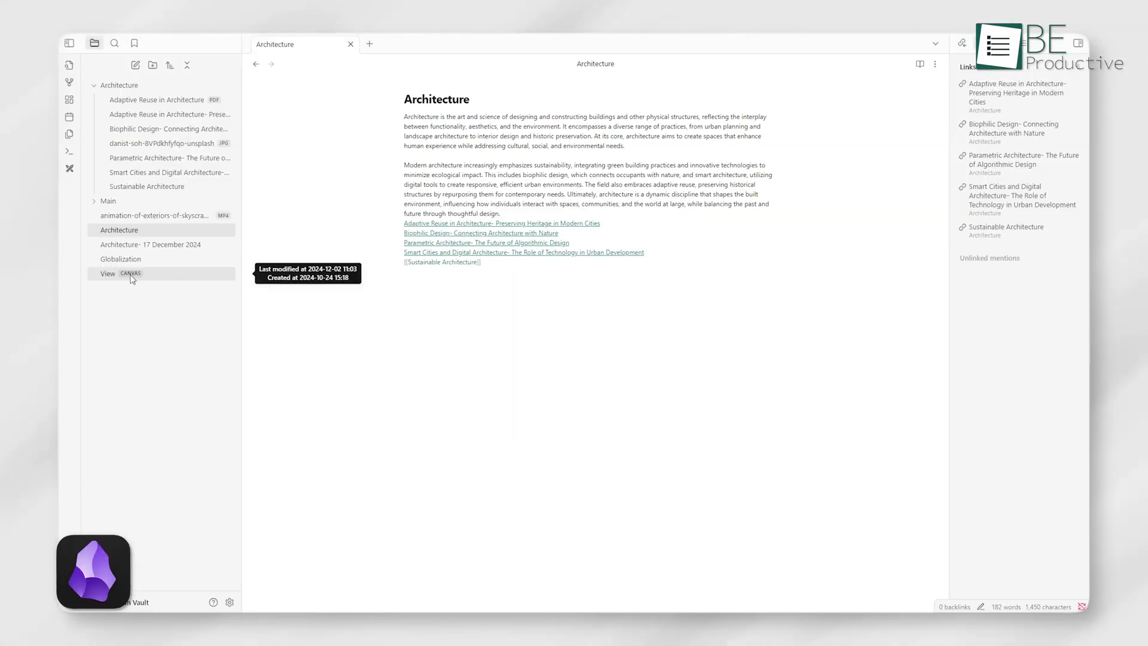
click(118, 274)
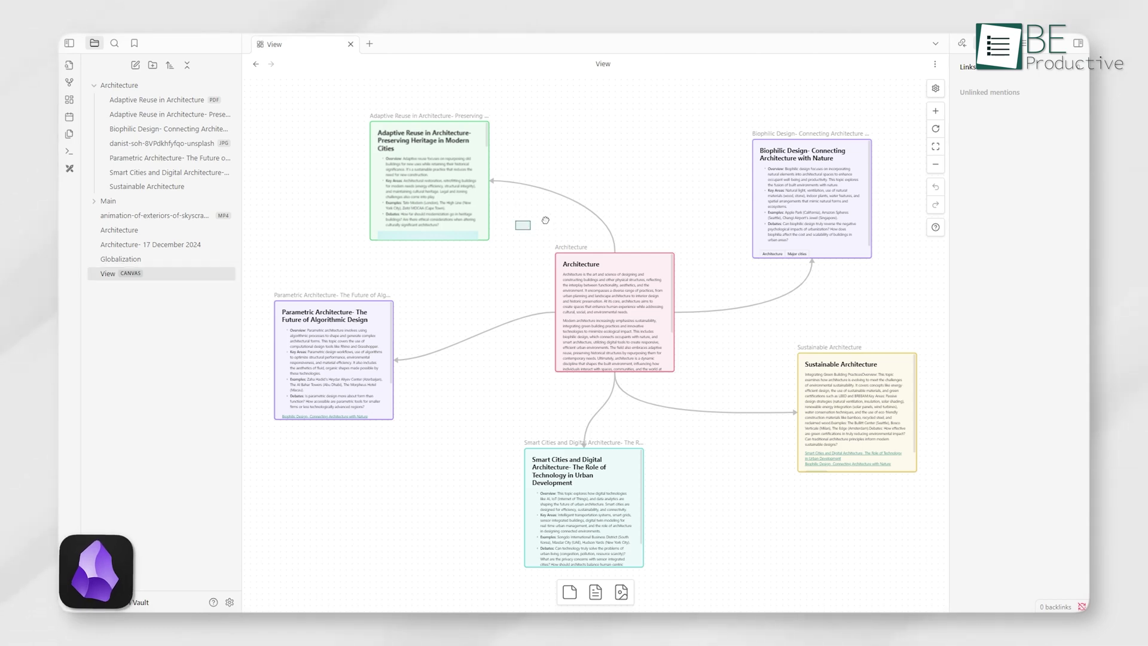
click(70, 82)
drag(683, 411, 580, 352)
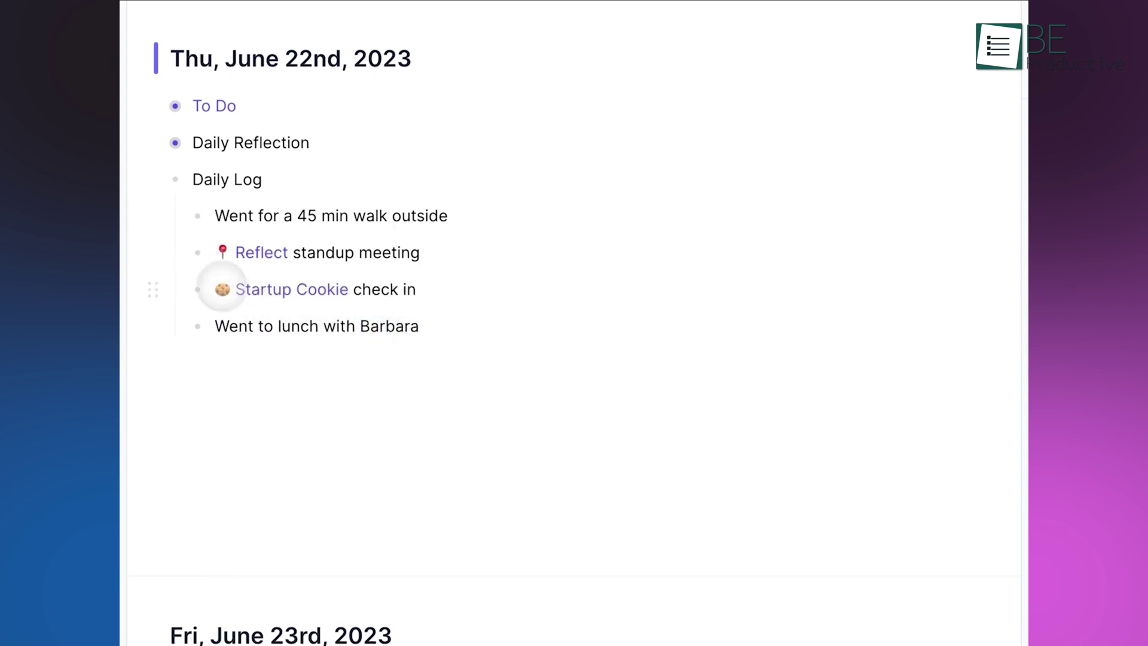
Step: Select the Startup Cookie and Reflect links in the June 22nd Daily Log
click(222, 289)
drag(215, 290, 328, 289)
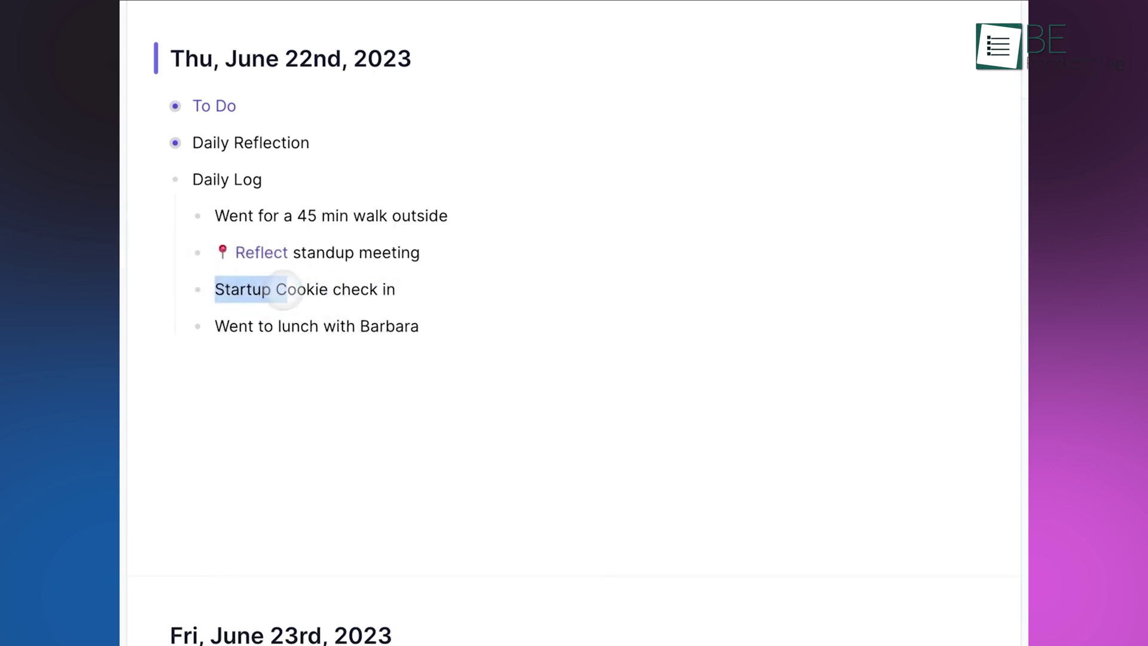
click(252, 254)
double_click(250, 252)
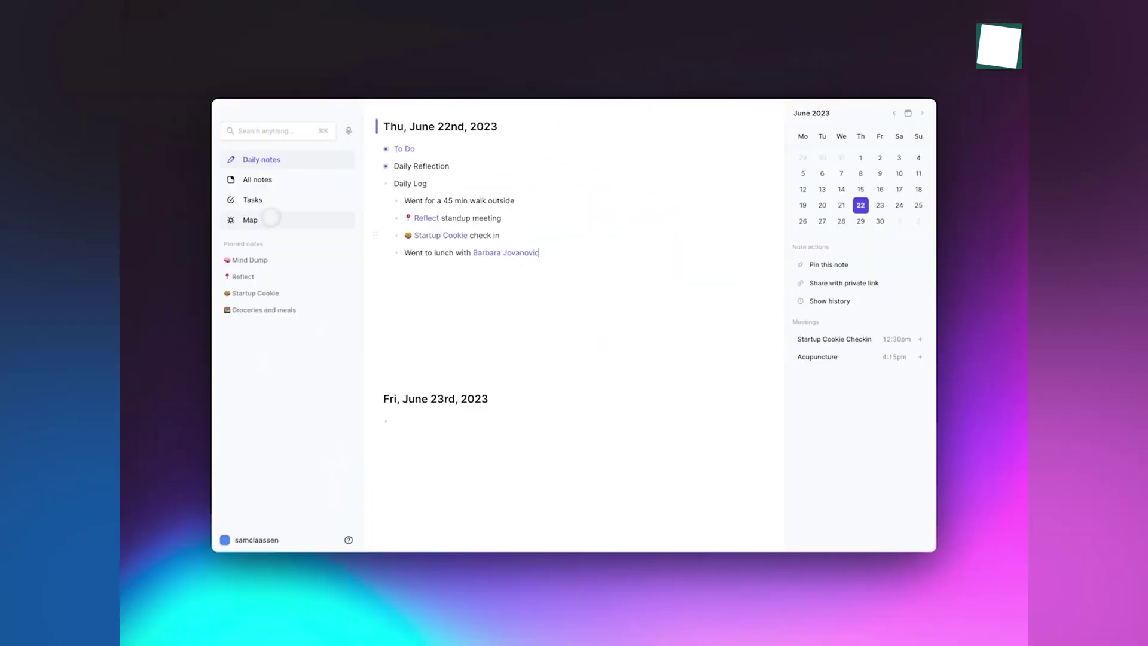
Step: Open the Map and zoom in until the note names are readable
click(263, 218)
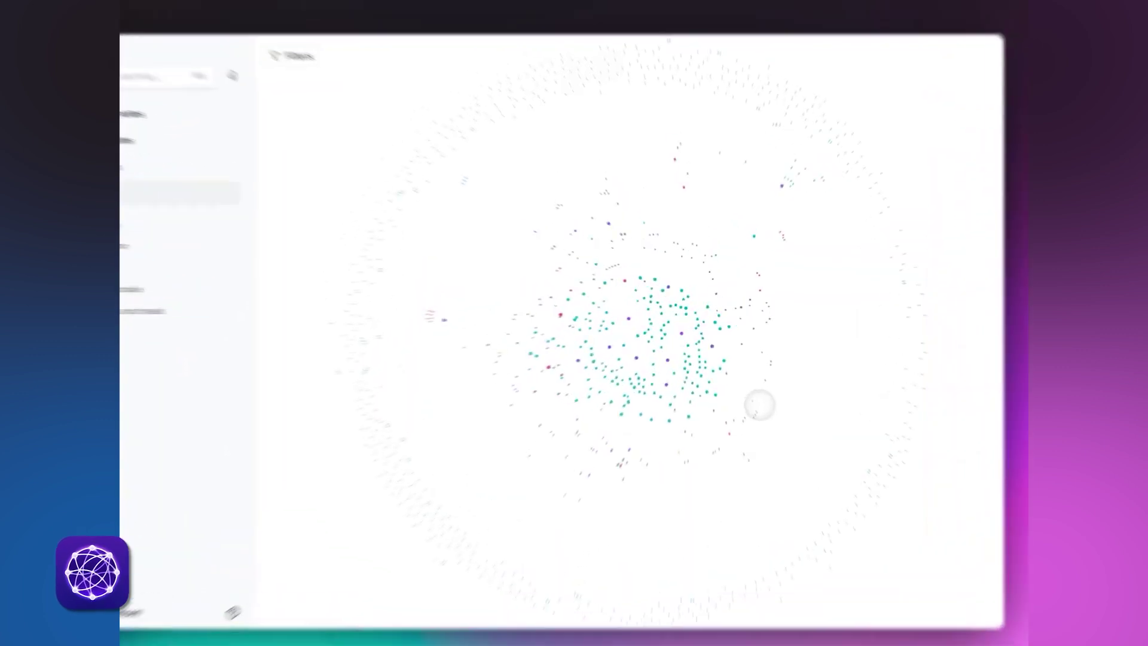
scroll(692, 405, up, 5)
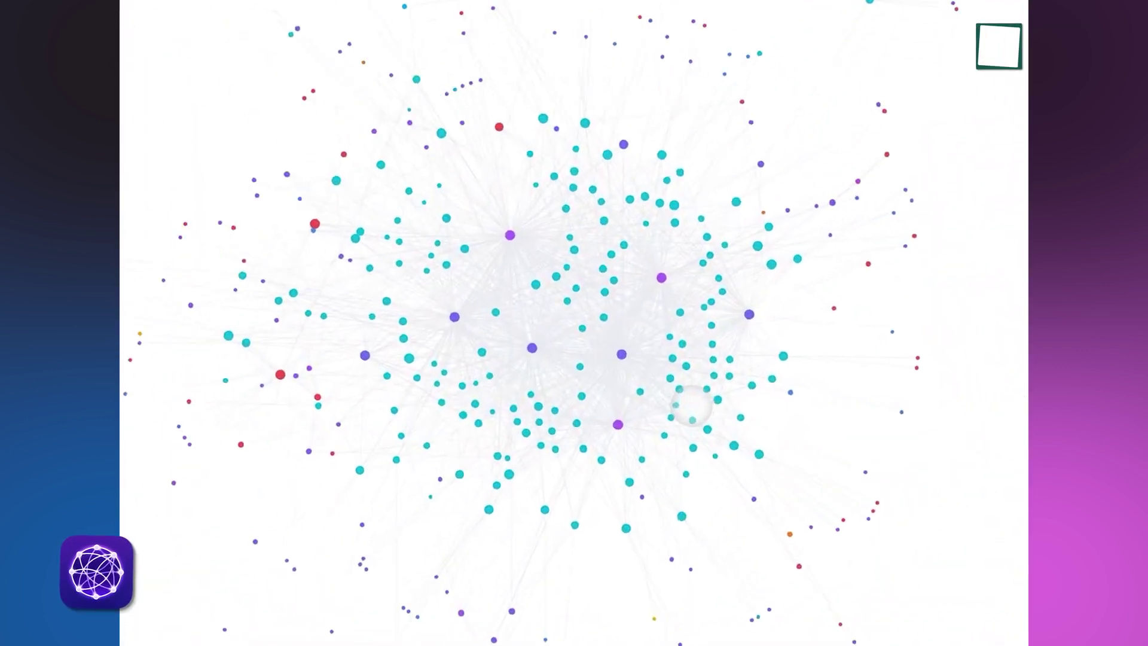
scroll(692, 405, up, 2)
scroll(545, 336, up, 10)
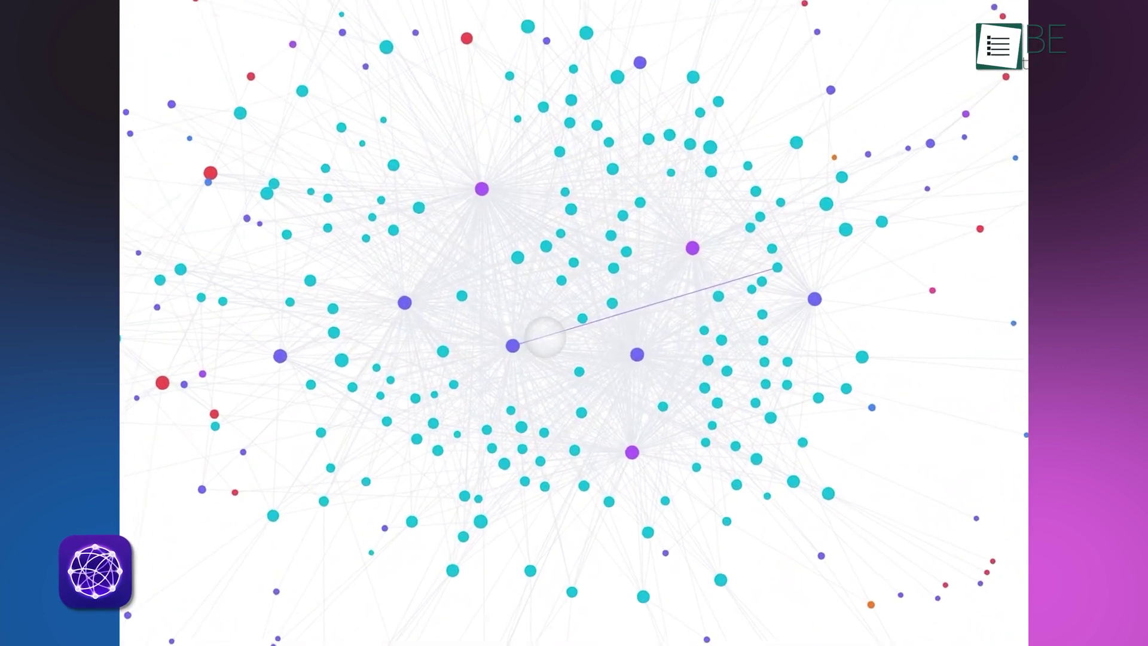
scroll(545, 337, up, 4)
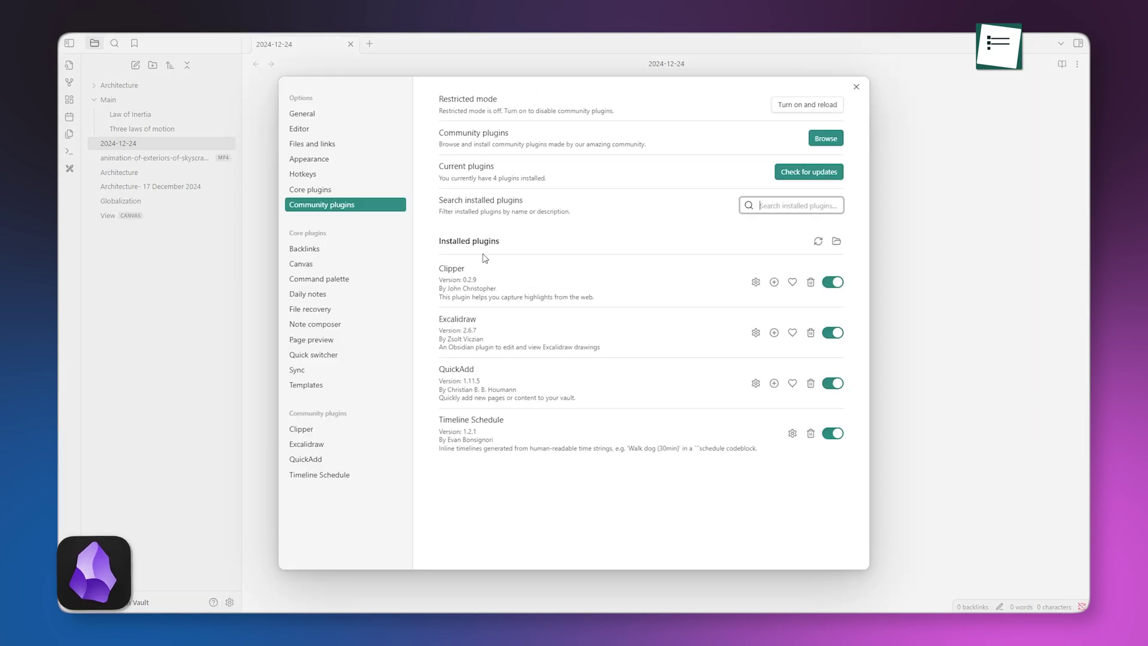
Step: Search community plugins for 'gpt 4' and open the GPT Notes plugin's description
click(831, 142)
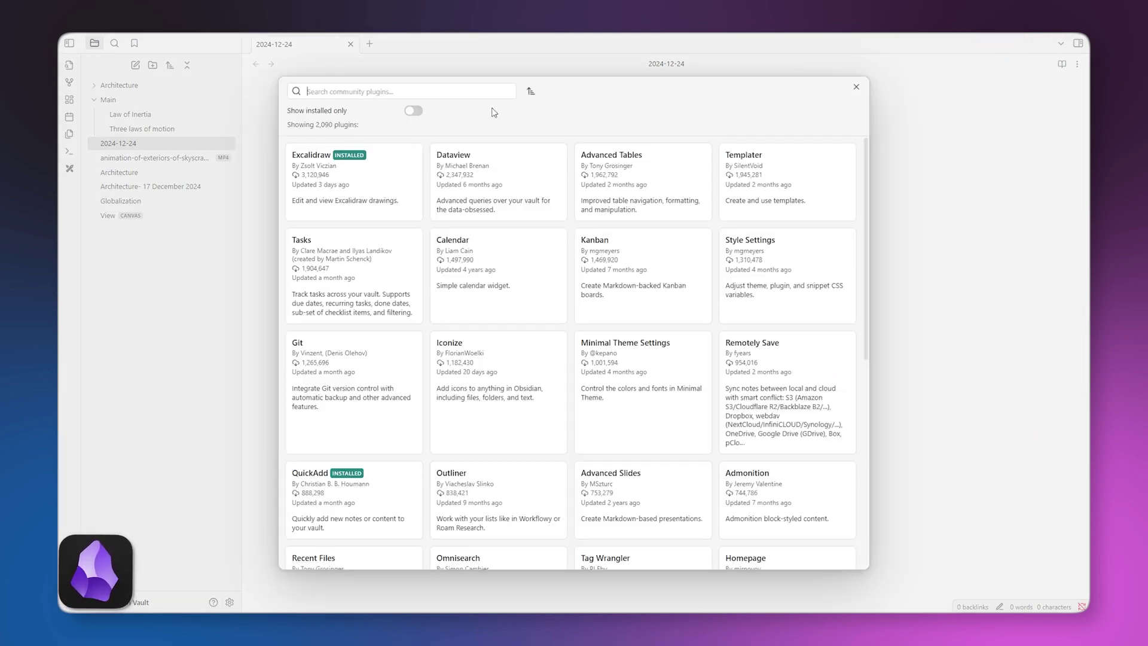
text(gpt 4)
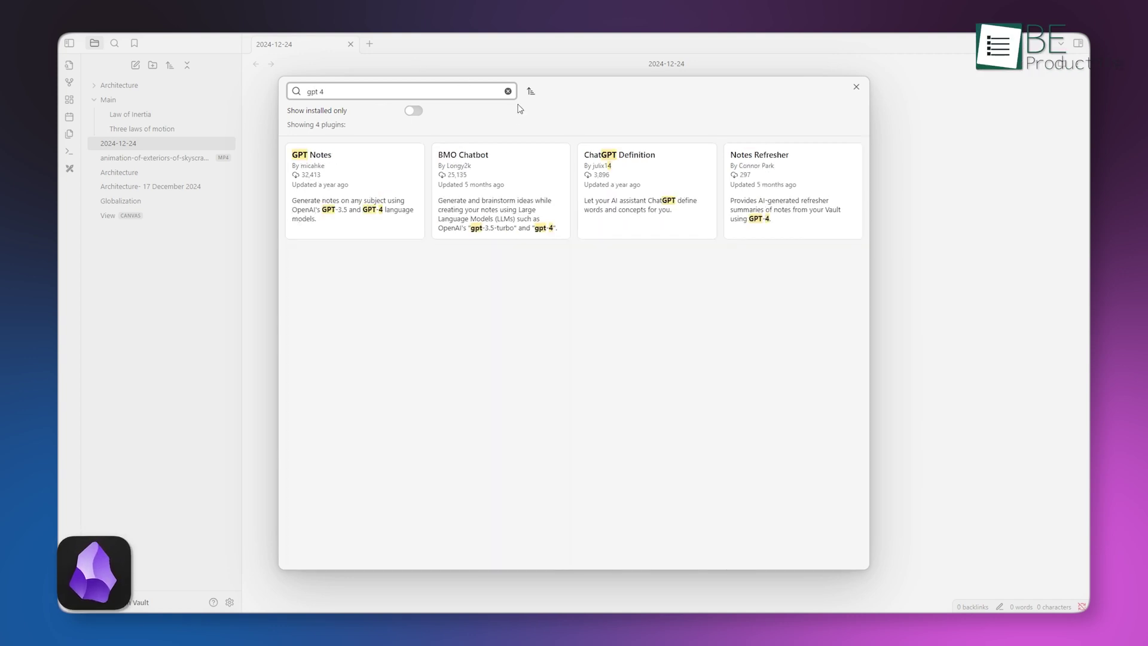
key(Return)
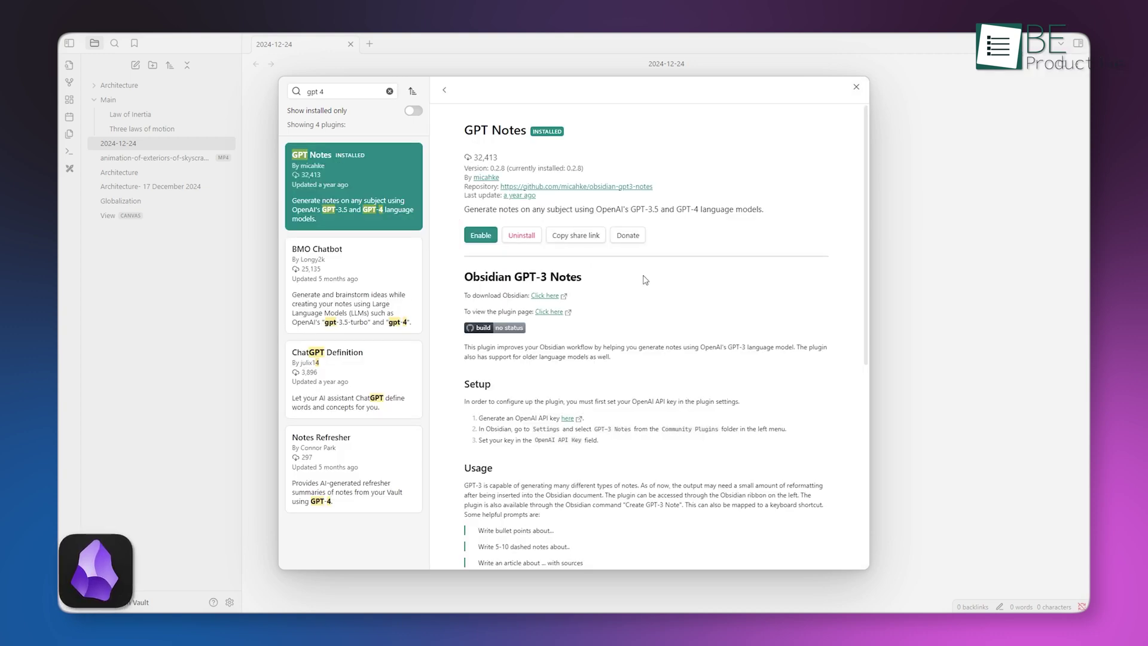
scroll(625, 275, down, 6)
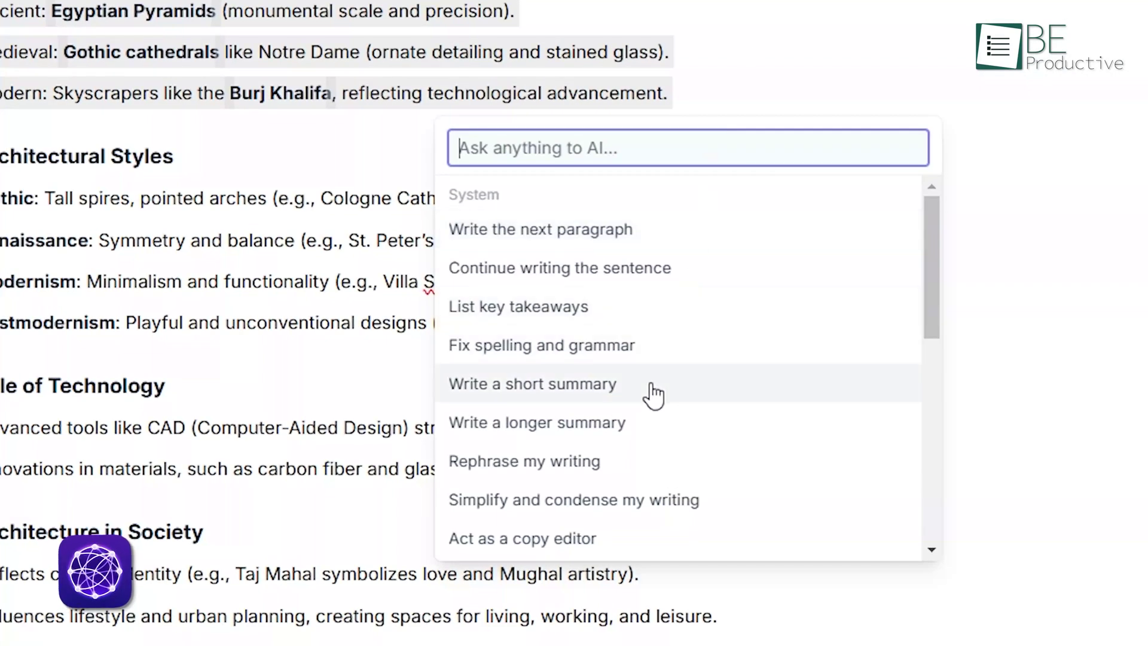
Step: Have Reflect's AI generate an article outline, then show AI commands for the audio-memo paragraph
scroll(592, 407, down, 3)
click(595, 454)
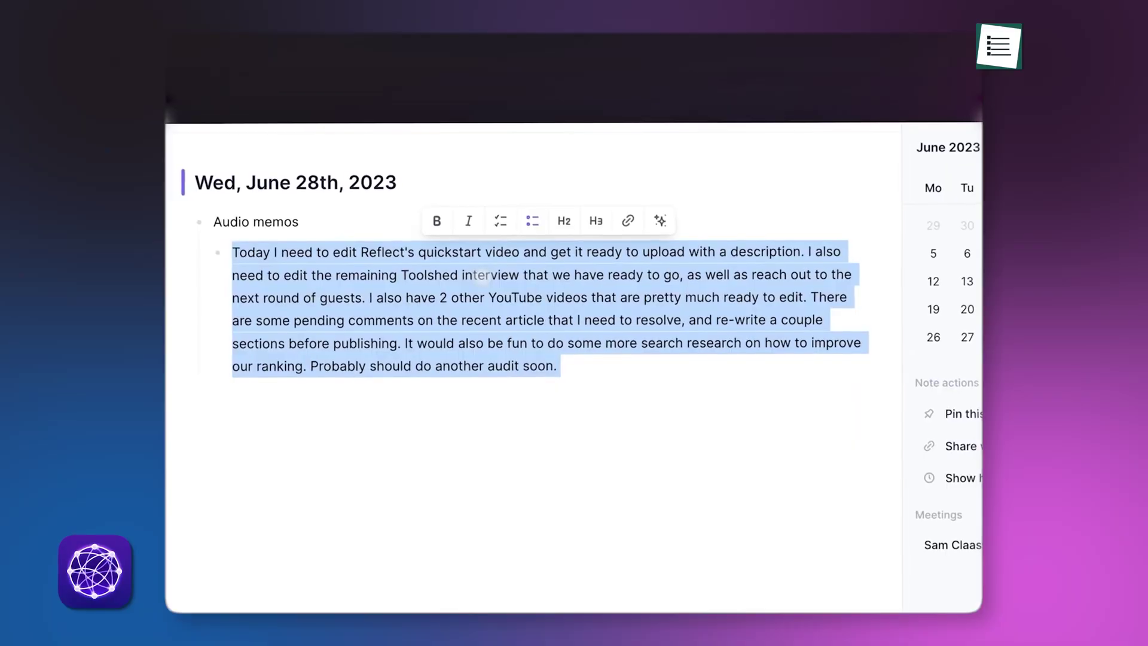
click(661, 222)
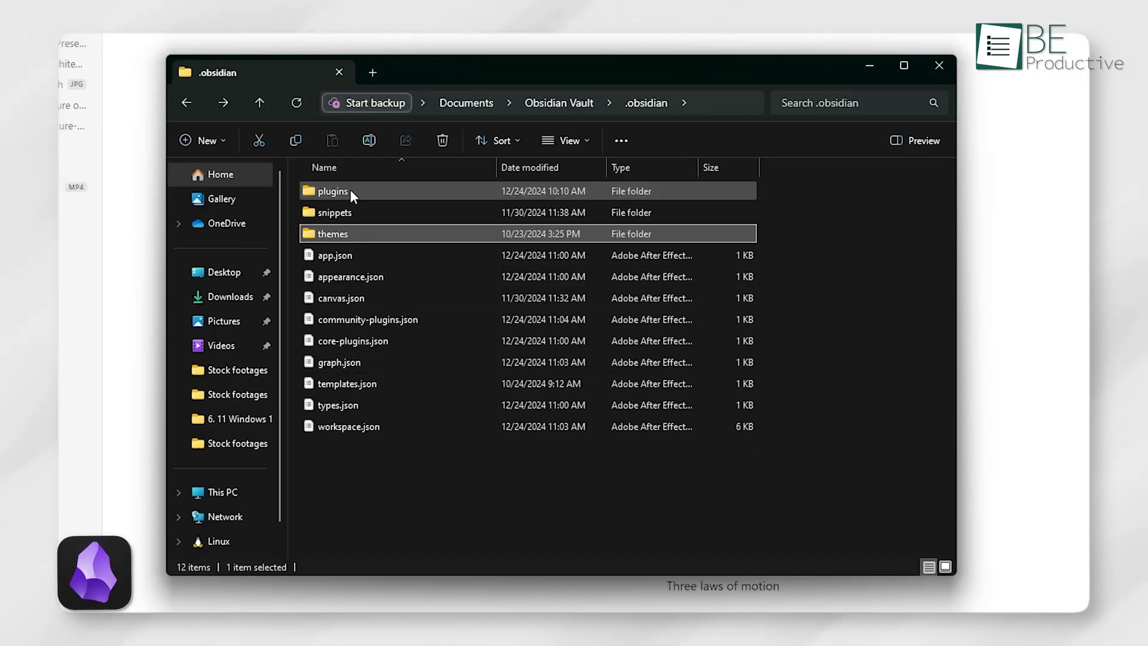
Step: Select the plugins folder inside .obsidian, then go up to the Obsidian Vault folder
click(350, 189)
click(591, 102)
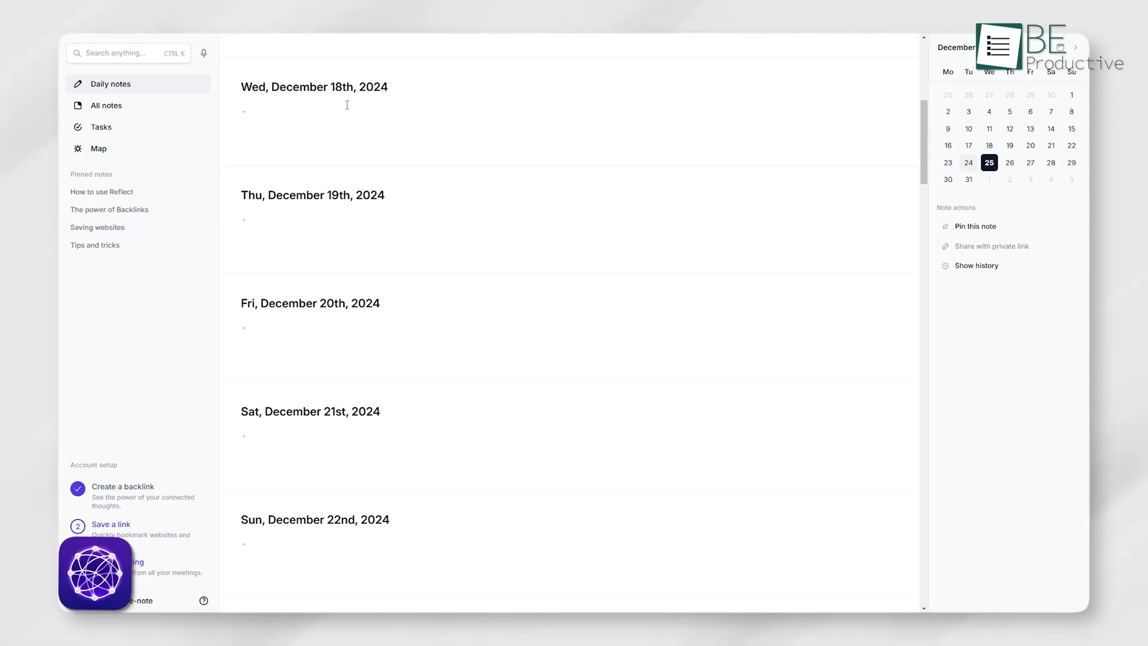
Step: Switch Reflect from the Daily notes view to the All notes list
click(95, 104)
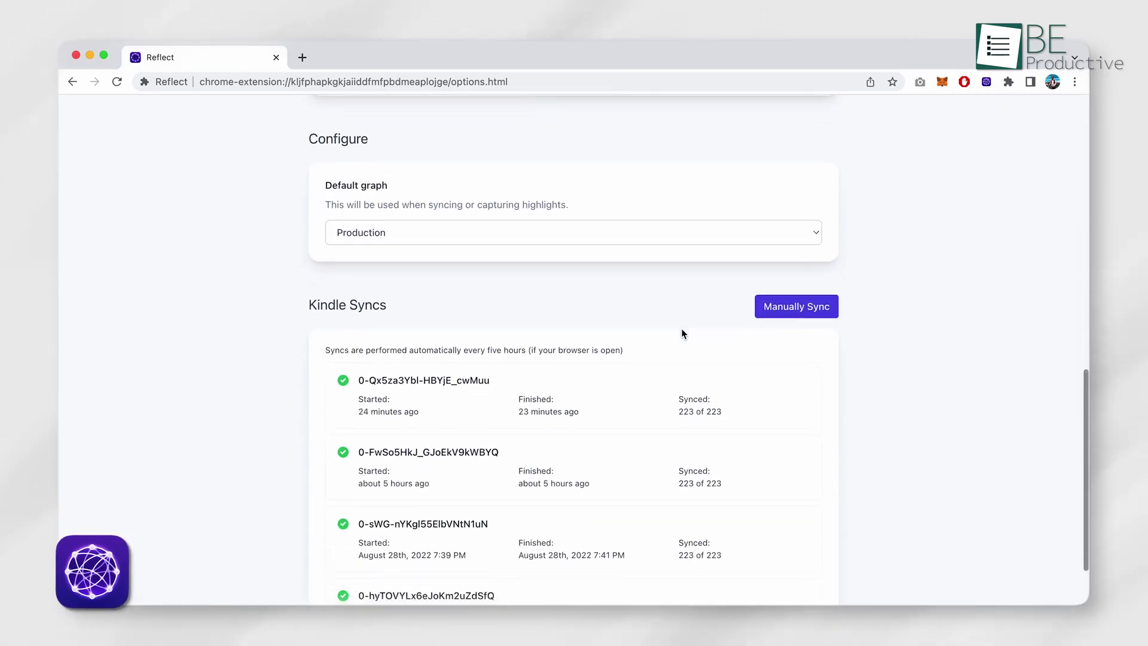
Step: Start a manual Kindle highlights sync from the Reflect extension's options page
click(793, 288)
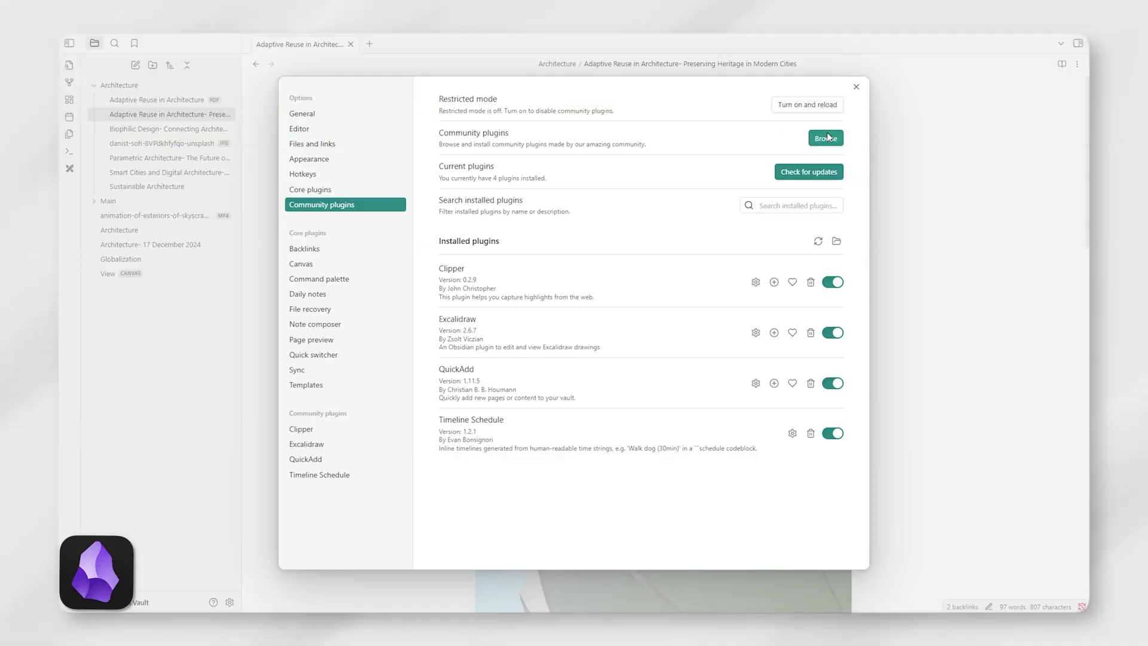
Step: Browse the community plugins and scroll through the Readwise Official plugin's features and usage notes
click(828, 134)
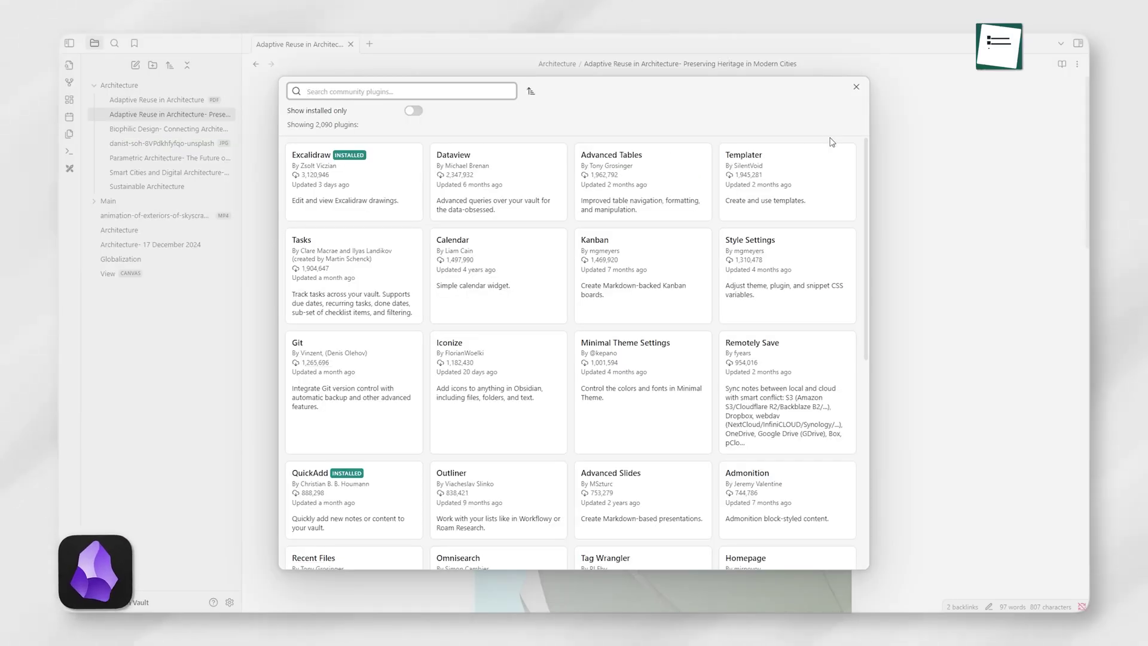
scroll(696, 329, down, 15)
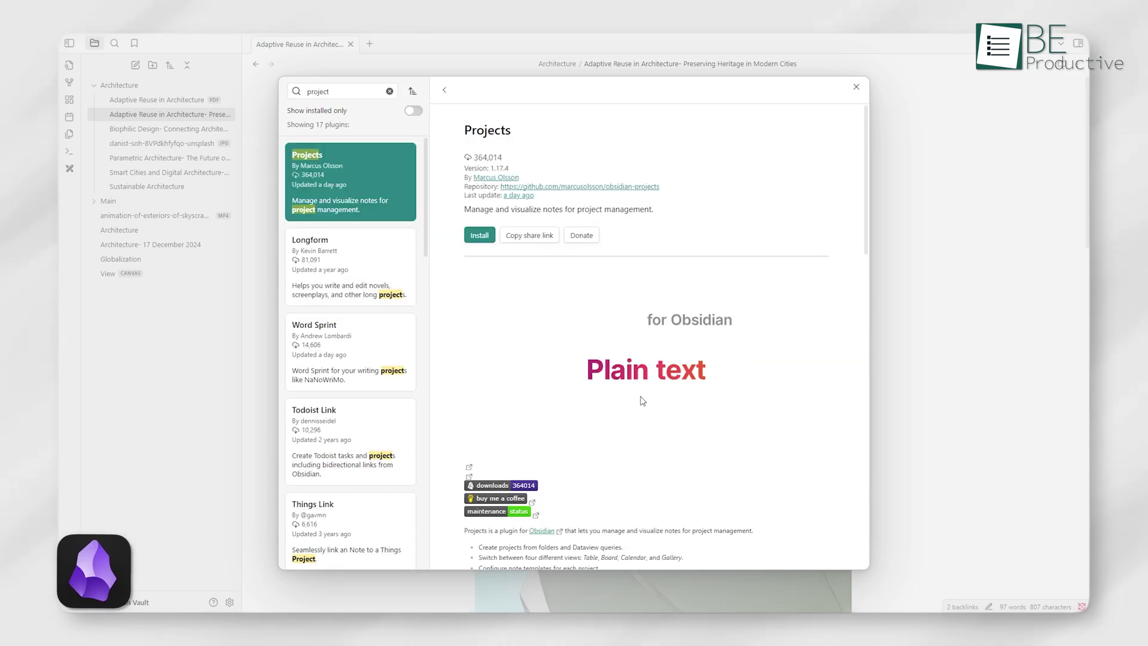
scroll(658, 322, down, 3)
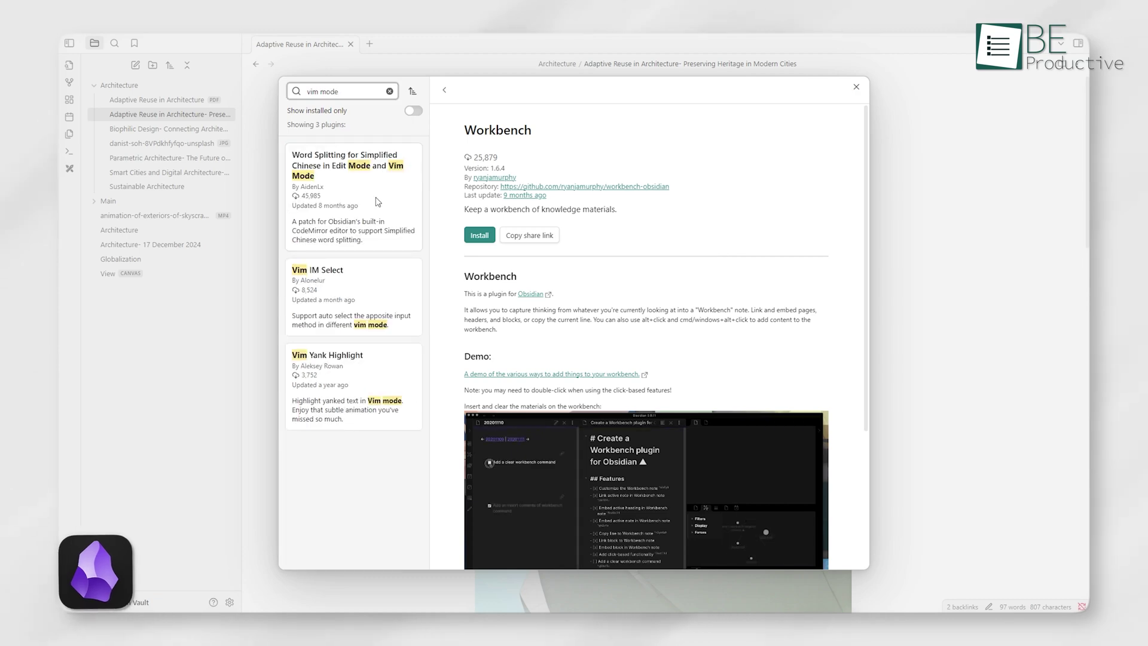
click(378, 202)
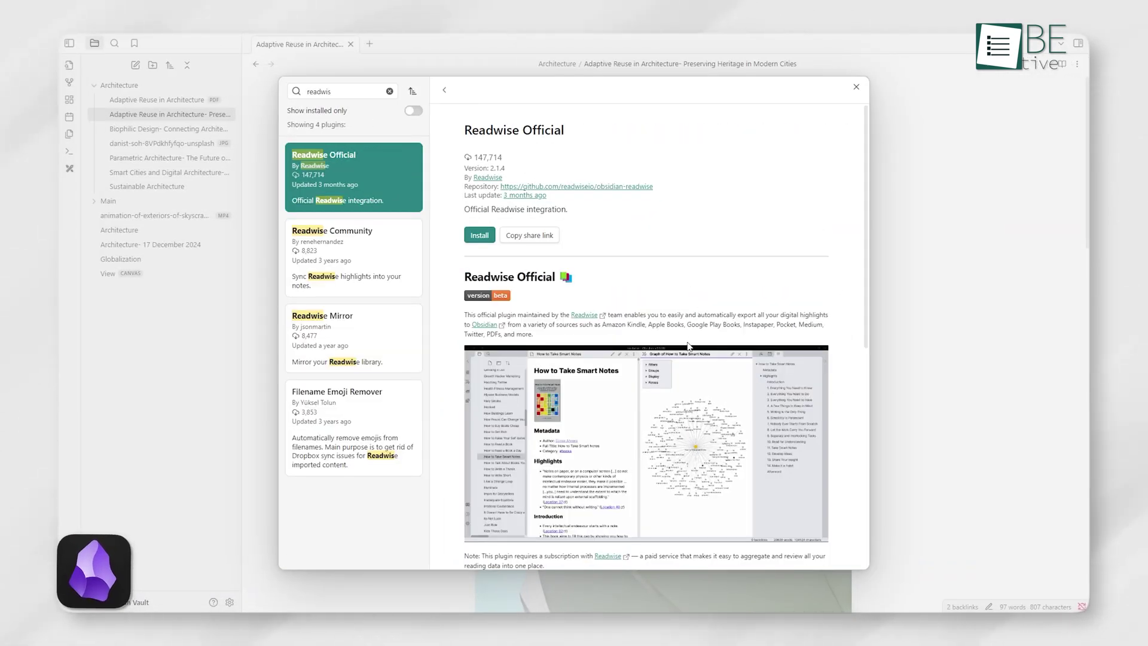
scroll(684, 429, down, 5)
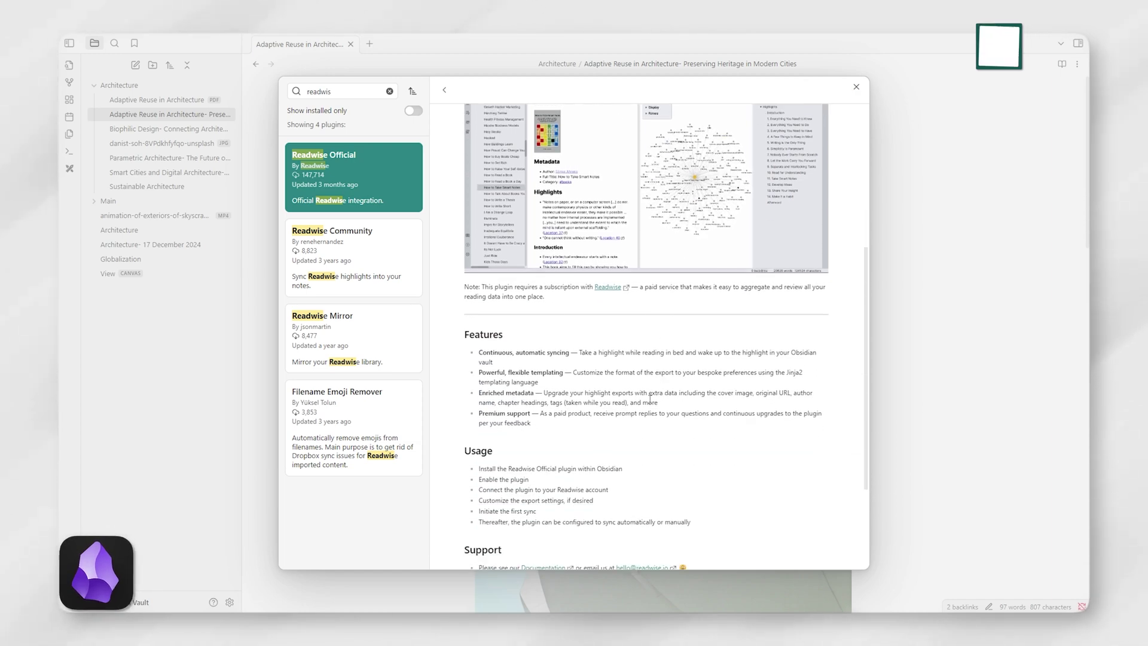
scroll(613, 405, down, 1)
scroll(614, 328, up, 5)
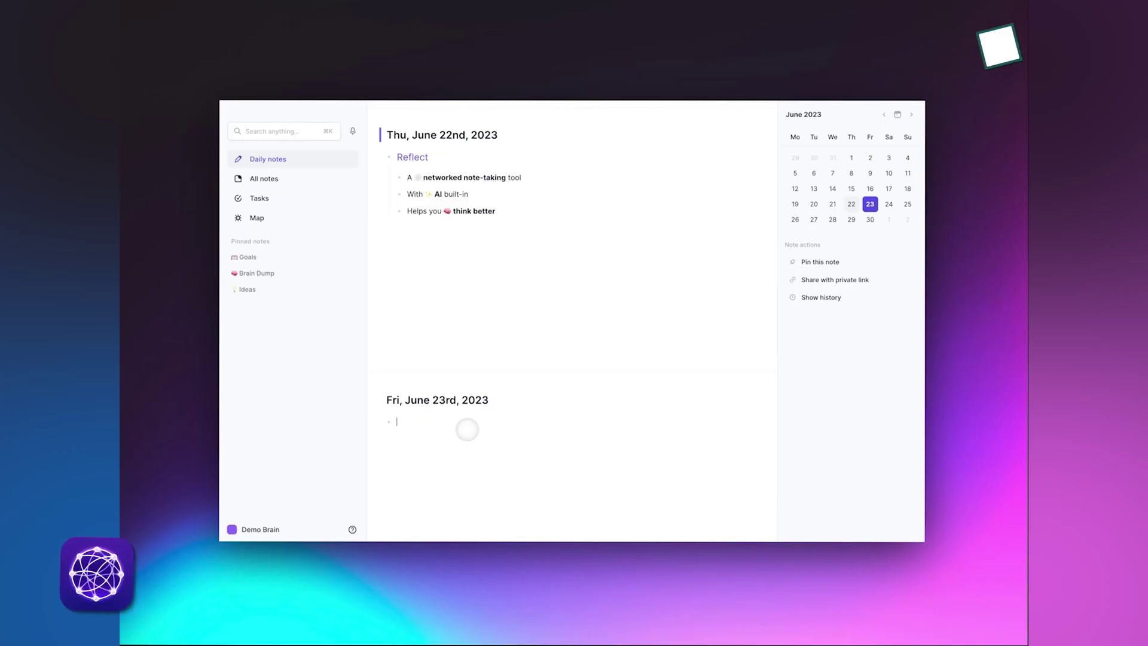
Step: Select the first and 'With AI built-in' bullets as blocks and bring up their AI prompts
click(452, 266)
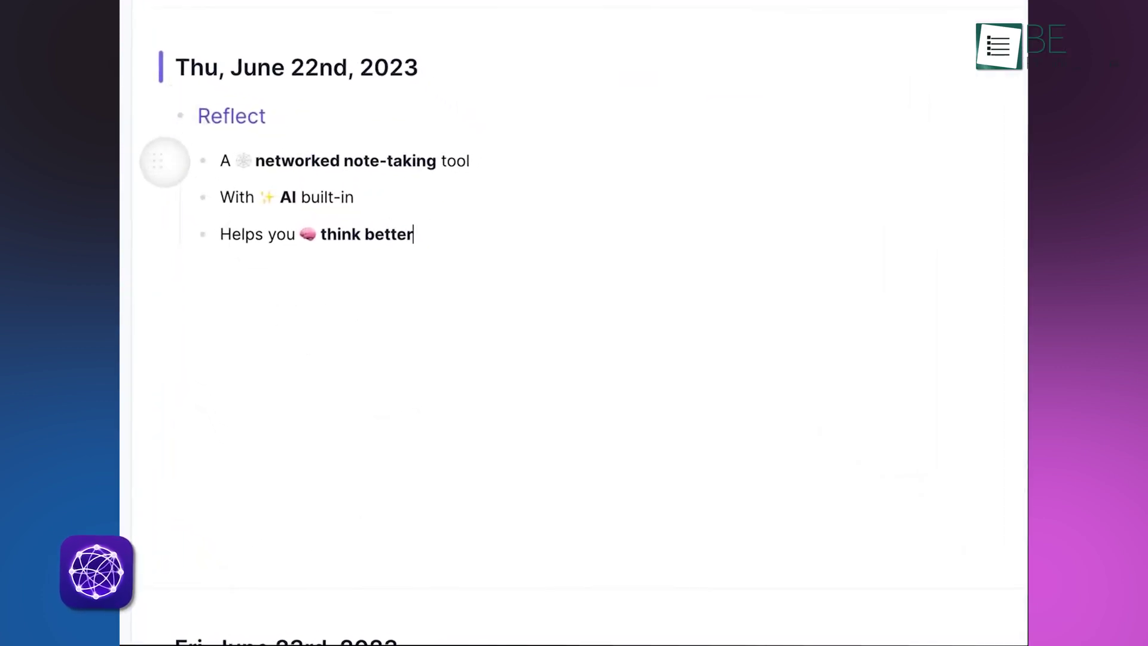
click(158, 162)
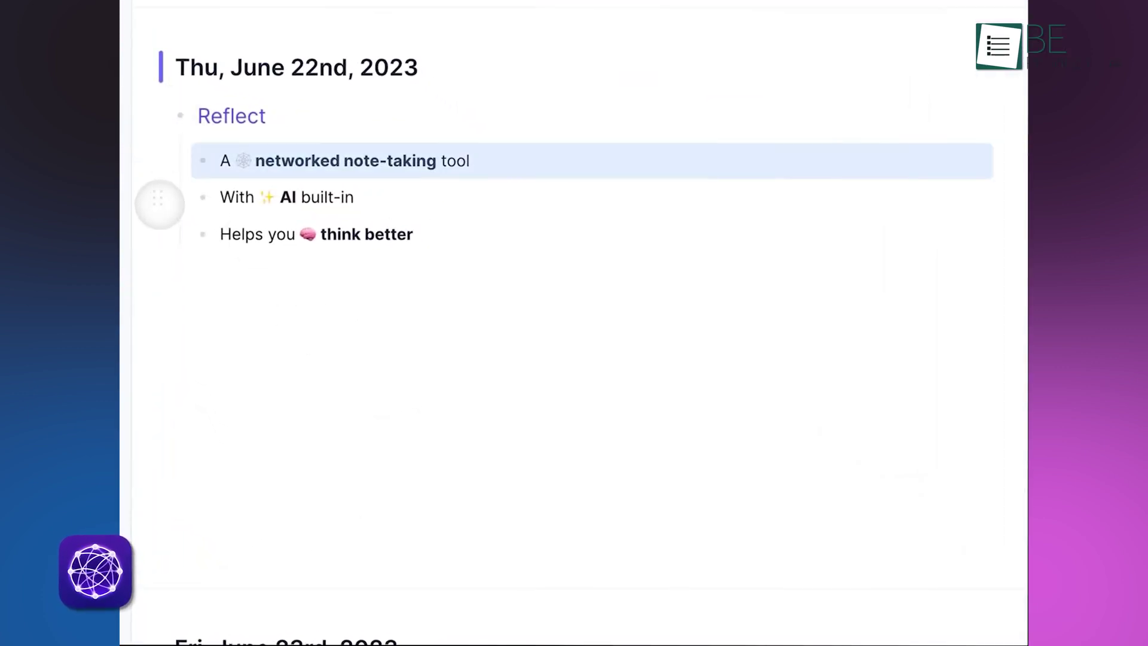
click(159, 206)
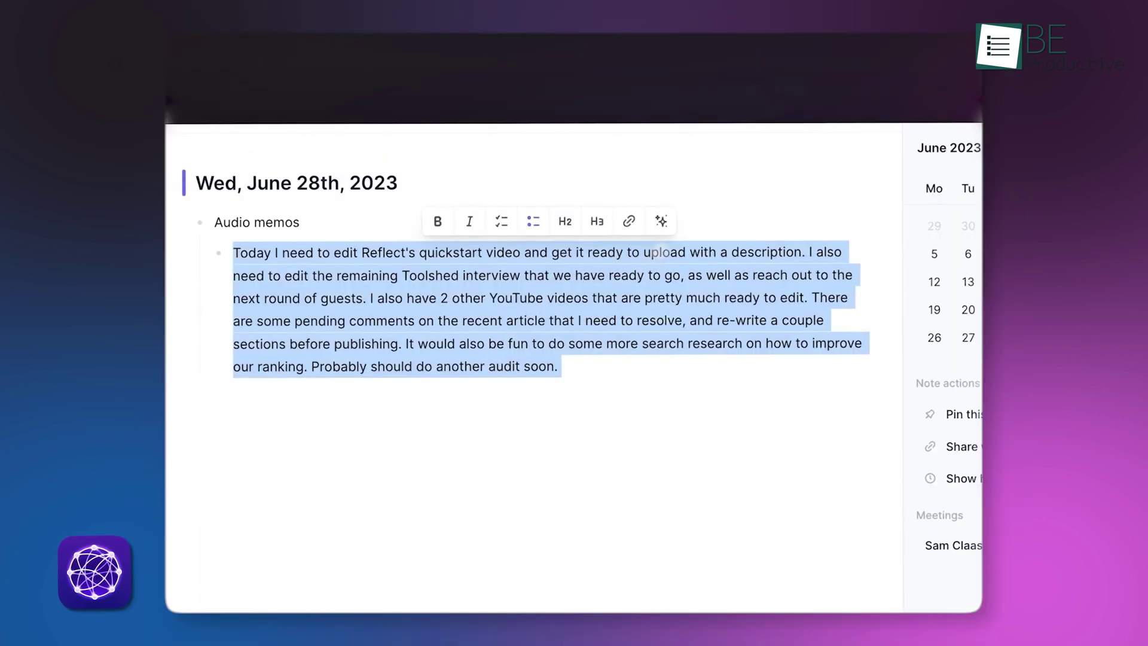
click(661, 222)
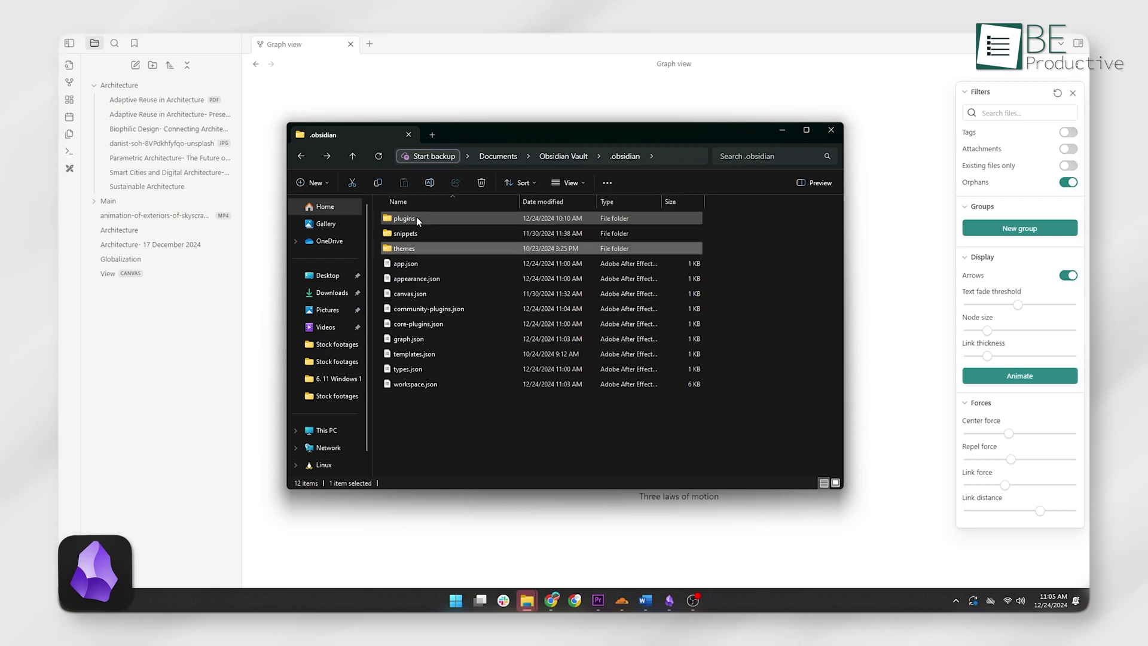
Step: Pick the plugins folder inside .obsidian, then return to the Obsidian Vault folder
click(417, 219)
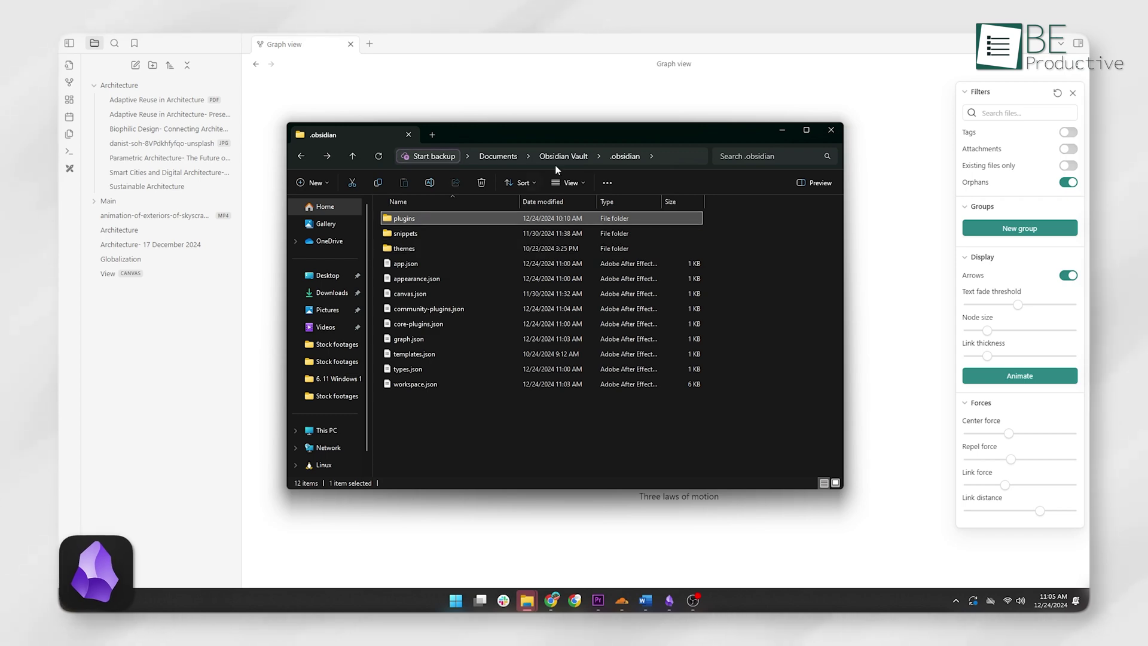
click(571, 156)
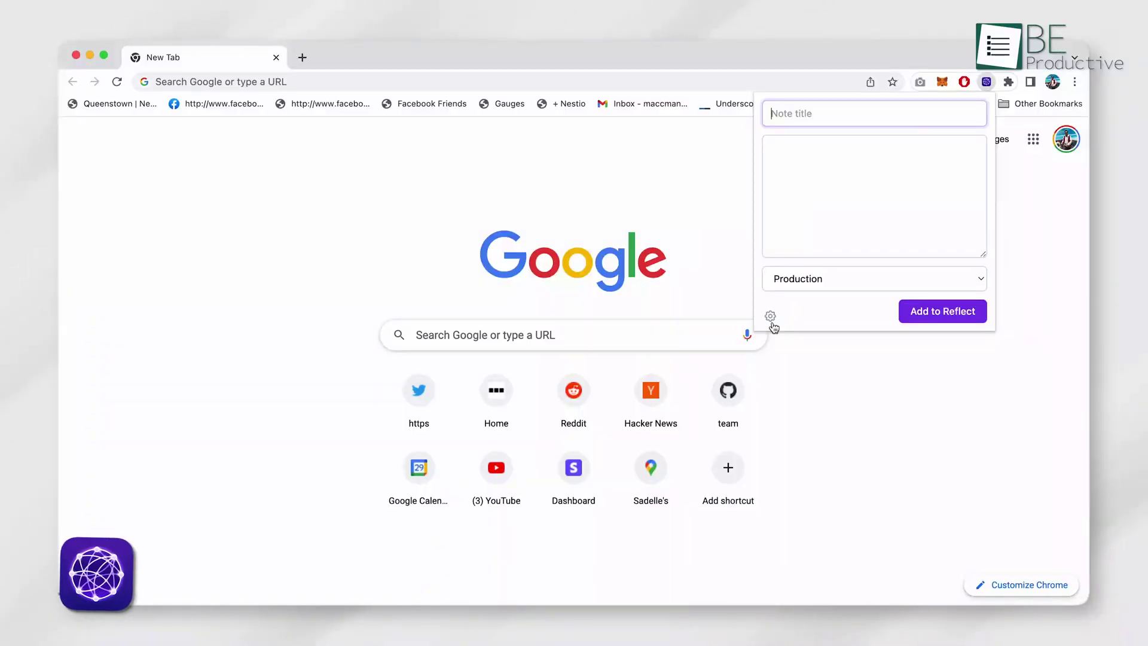
Step: Open the Reflect Browser Settings page from the extension and scroll down to Kindle Syncs
click(771, 318)
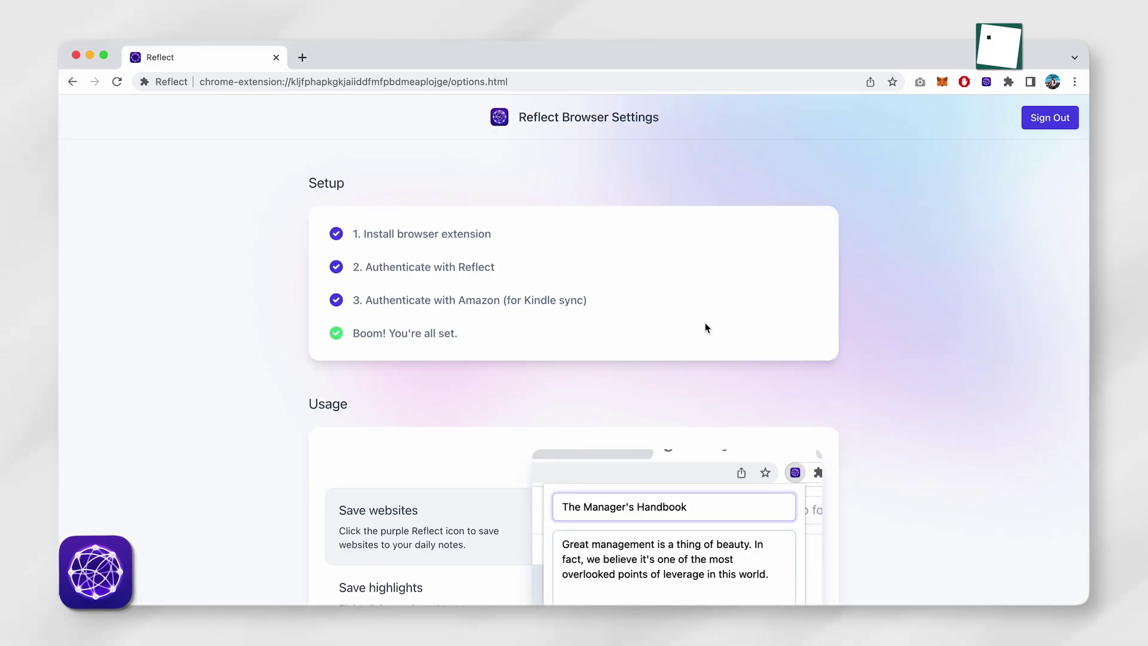
scroll(683, 333, down, 4)
scroll(683, 334, down, 8)
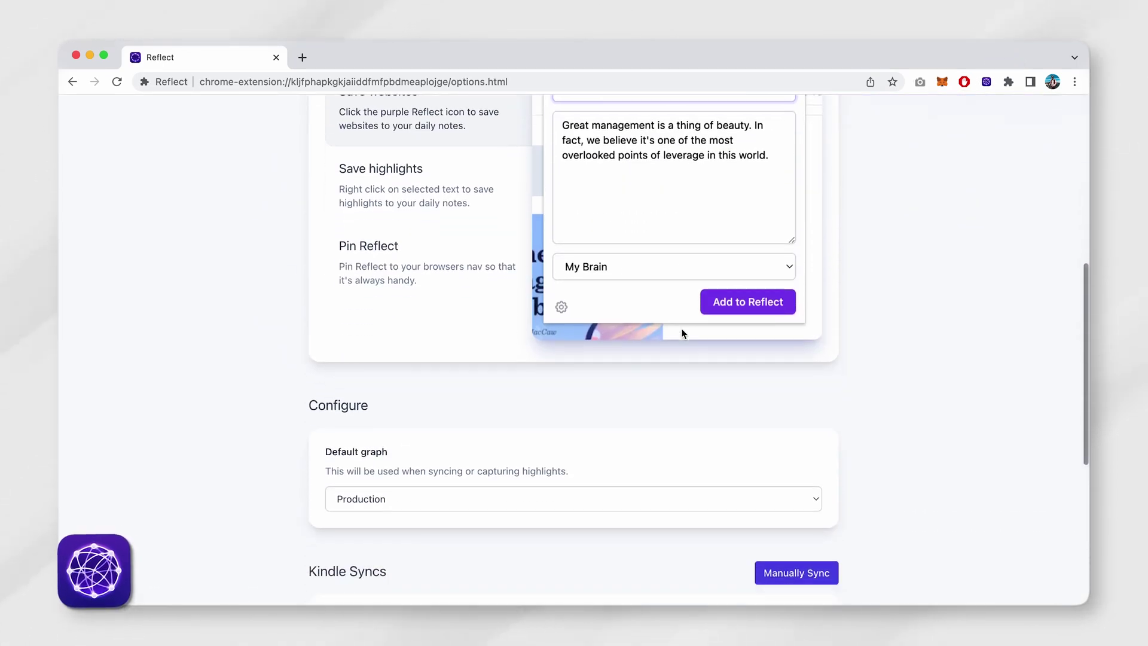
scroll(683, 334, down, 1)
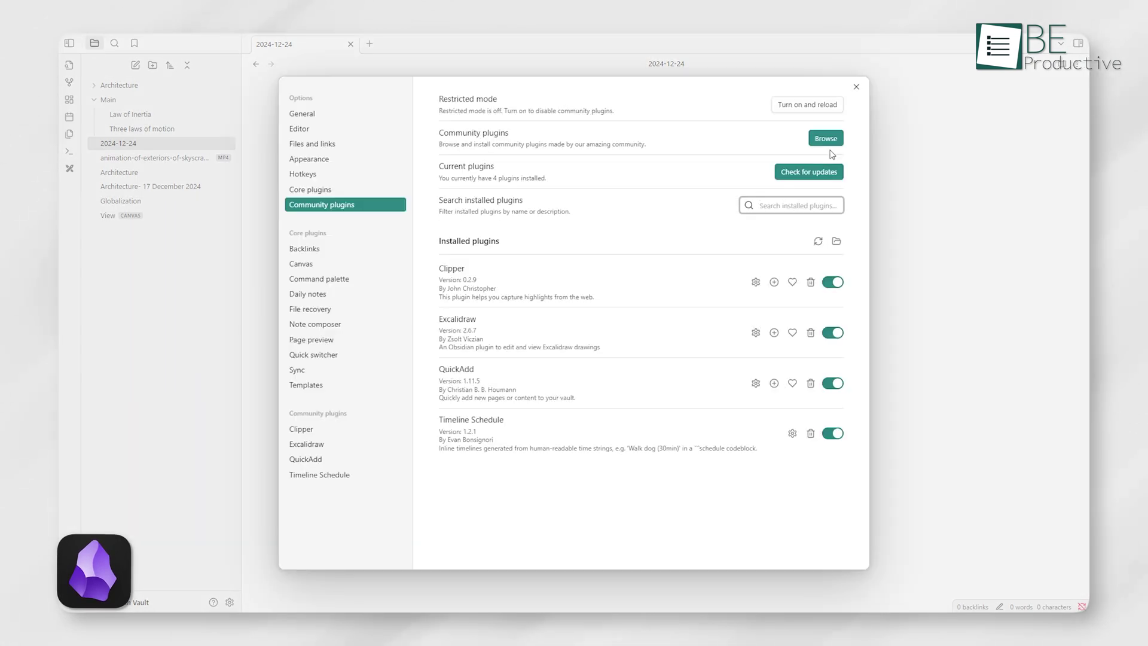
Step: Browse community plugins and read the Habit Tracker and Timeline Schedule detail pages
click(826, 137)
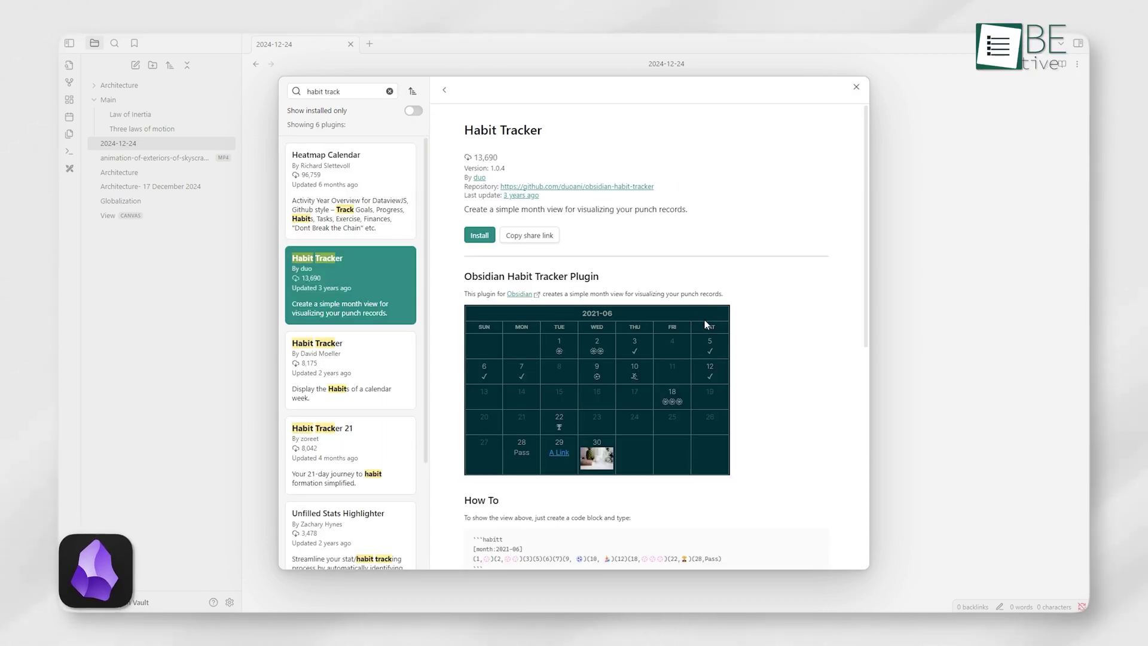
scroll(667, 376, down, 2)
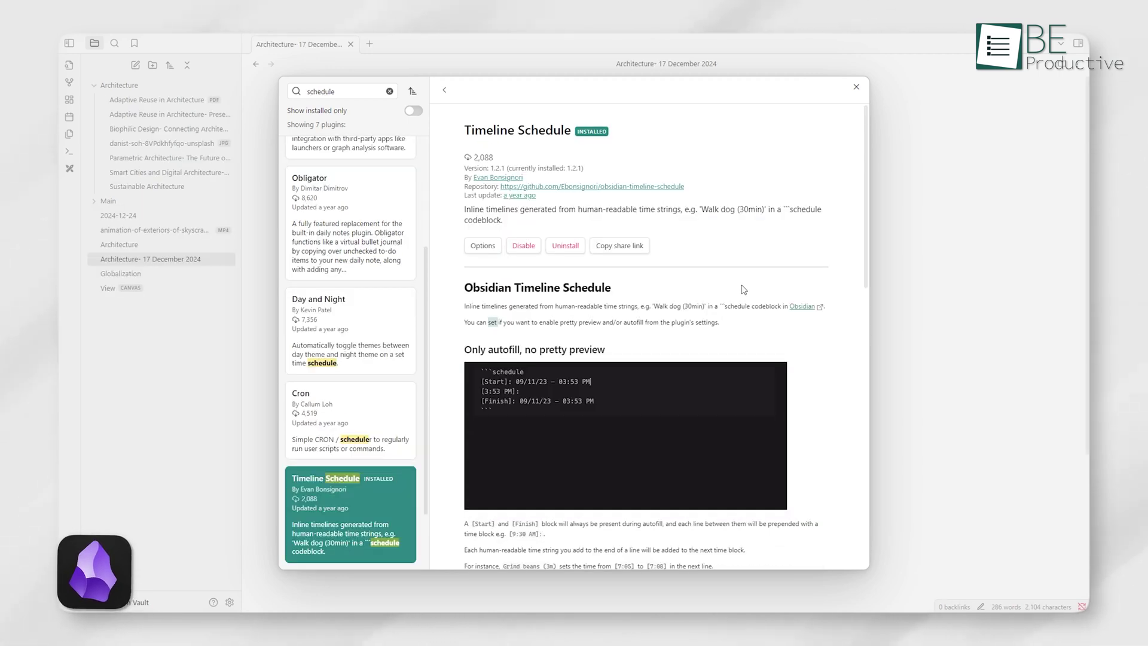
scroll(741, 288, down, 5)
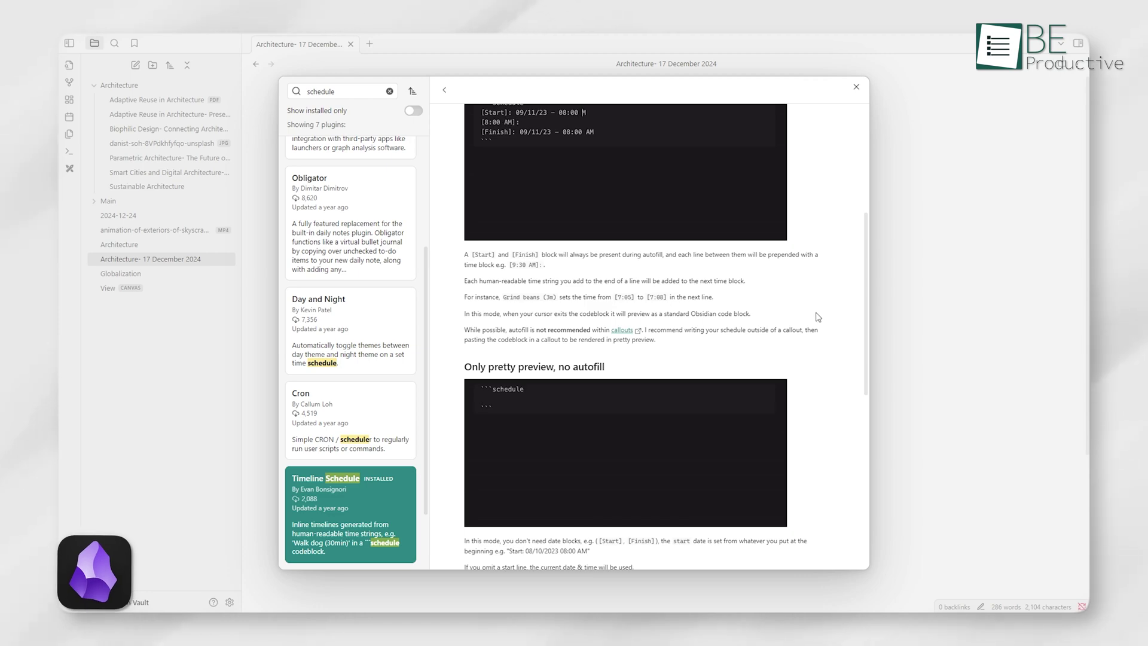
scroll(818, 317, down, 3)
scroll(816, 330, down, 5)
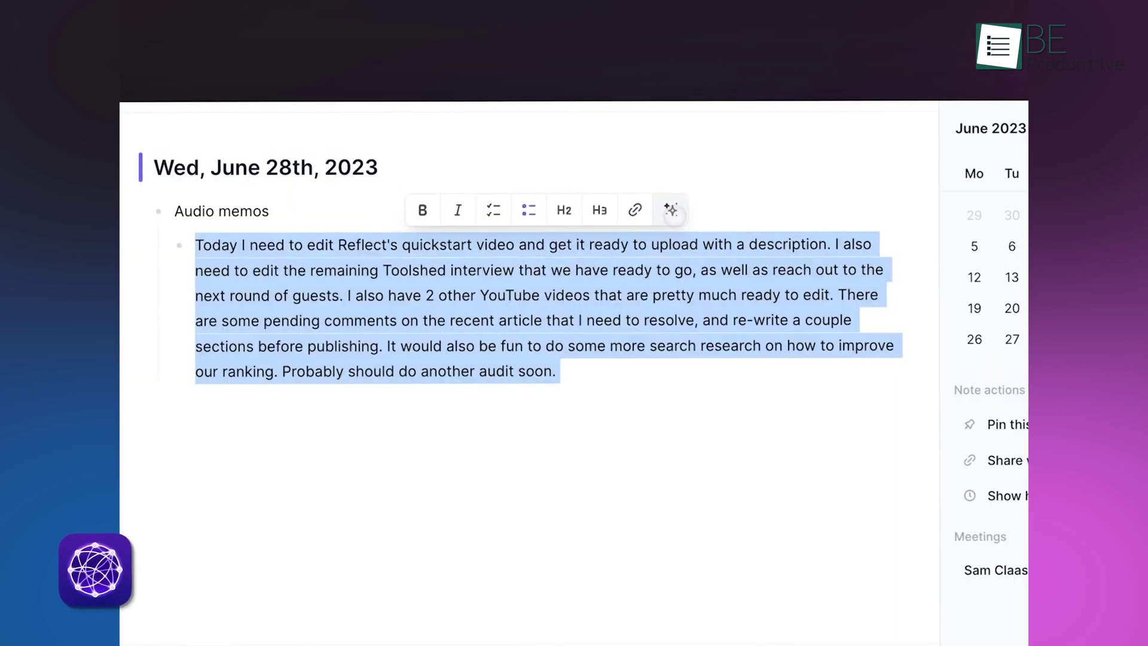
Step: Run the 'List action items in order' AI prompt on the June 28th memo text
click(672, 205)
text(list ac)
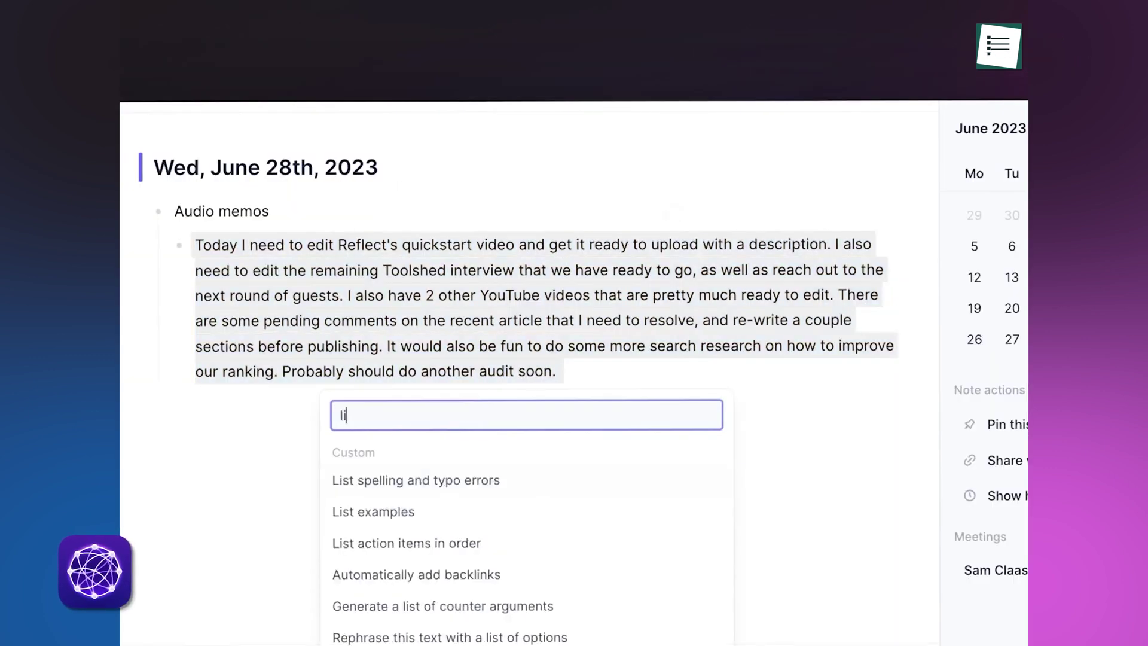
key(Return)
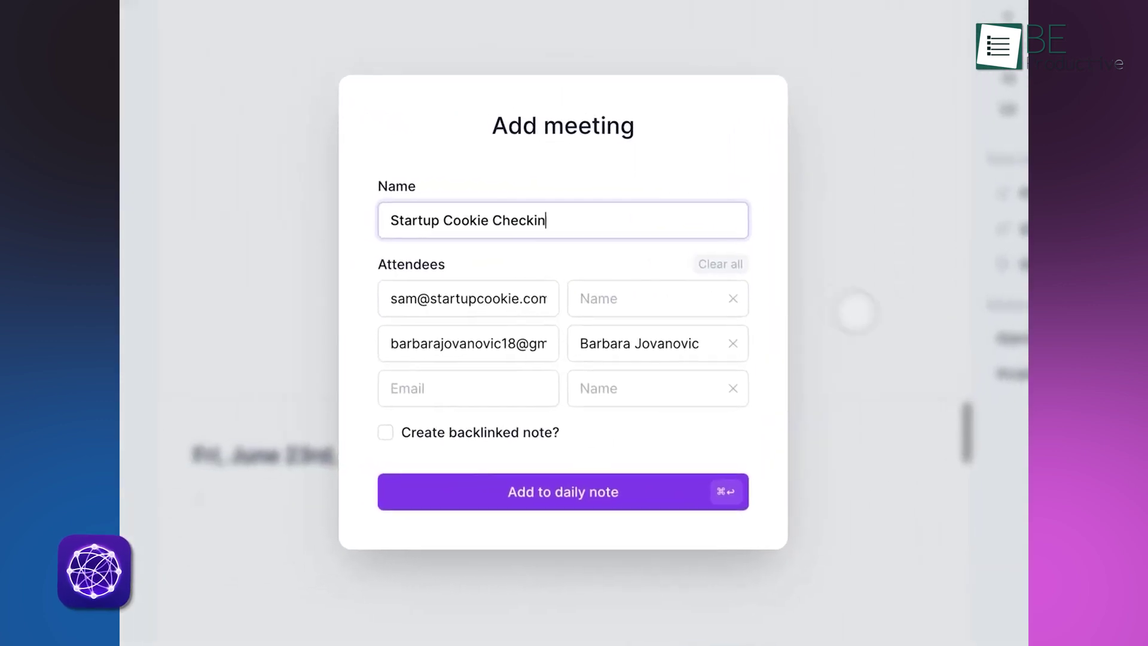
Step: Remove the first attendee and add Startup Cookie Checkin to the June 22nd daily note
click(733, 297)
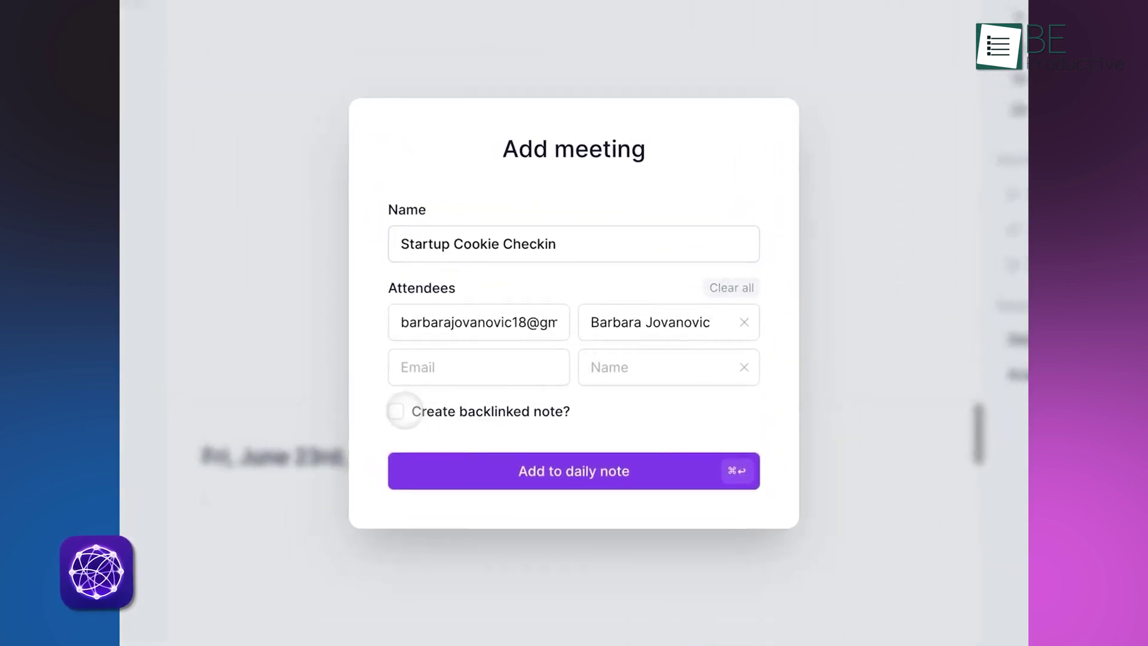
click(459, 472)
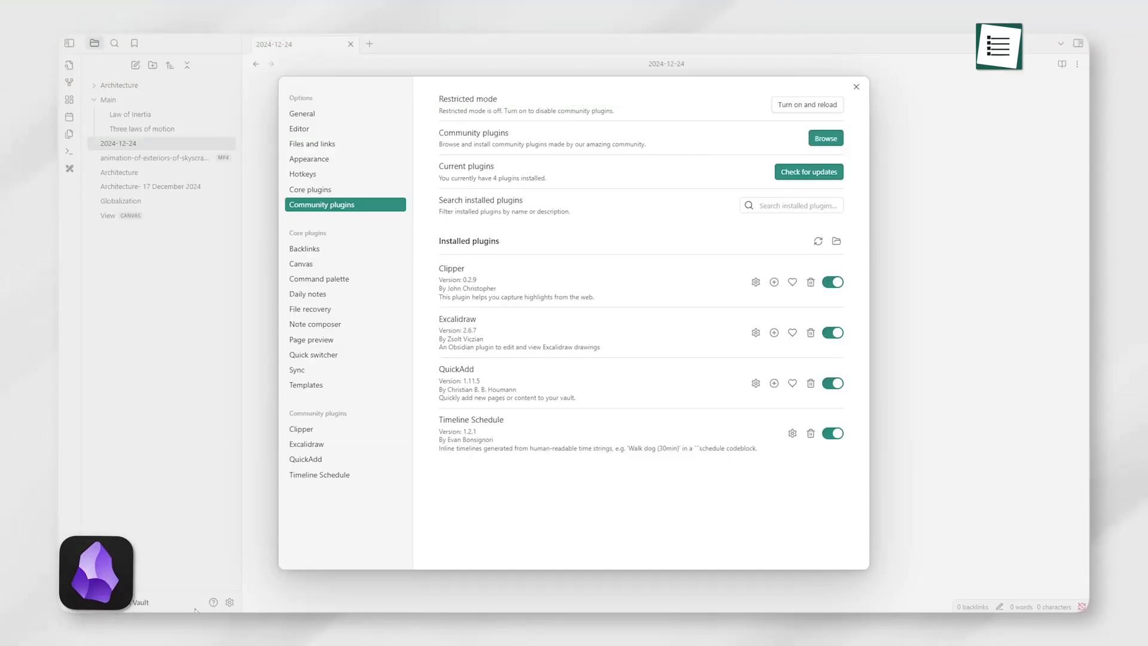
Step: Search community plugins for 'google calend' and view the Sync Google Calendar plugin details
click(826, 138)
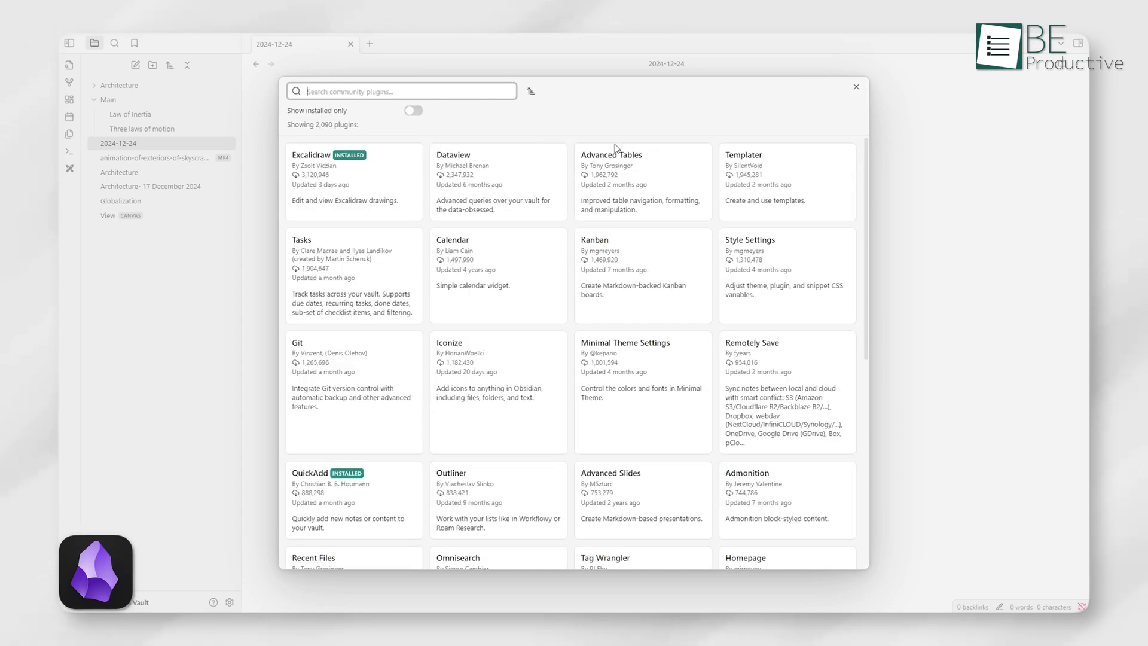
text(google calendar)
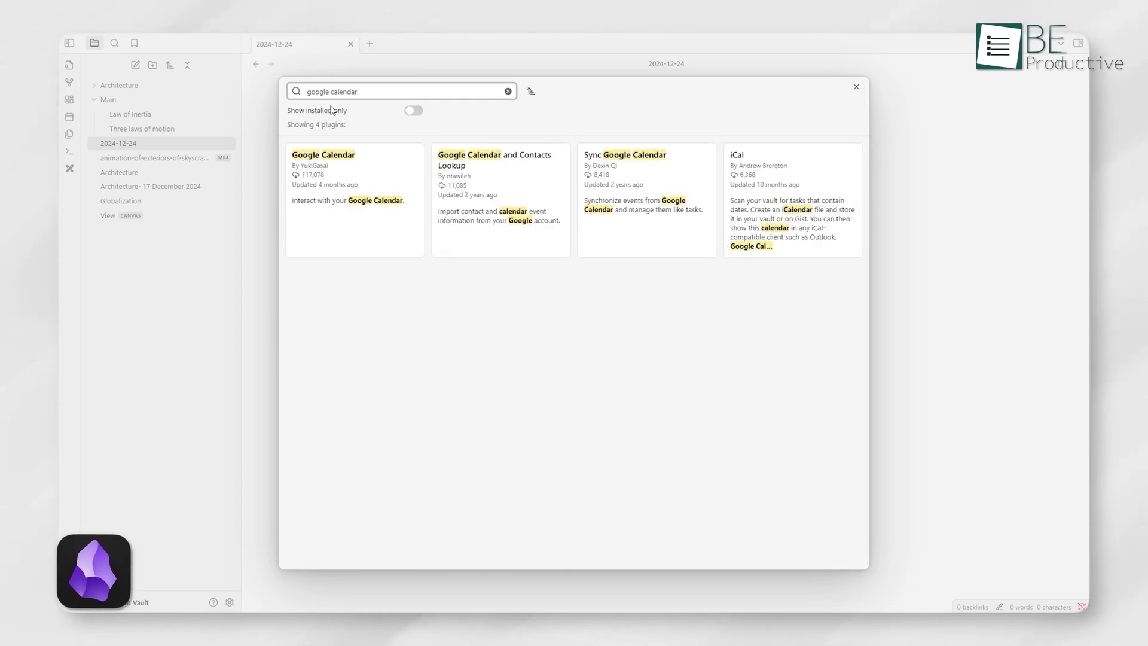
click(643, 210)
scroll(664, 239, down, 5)
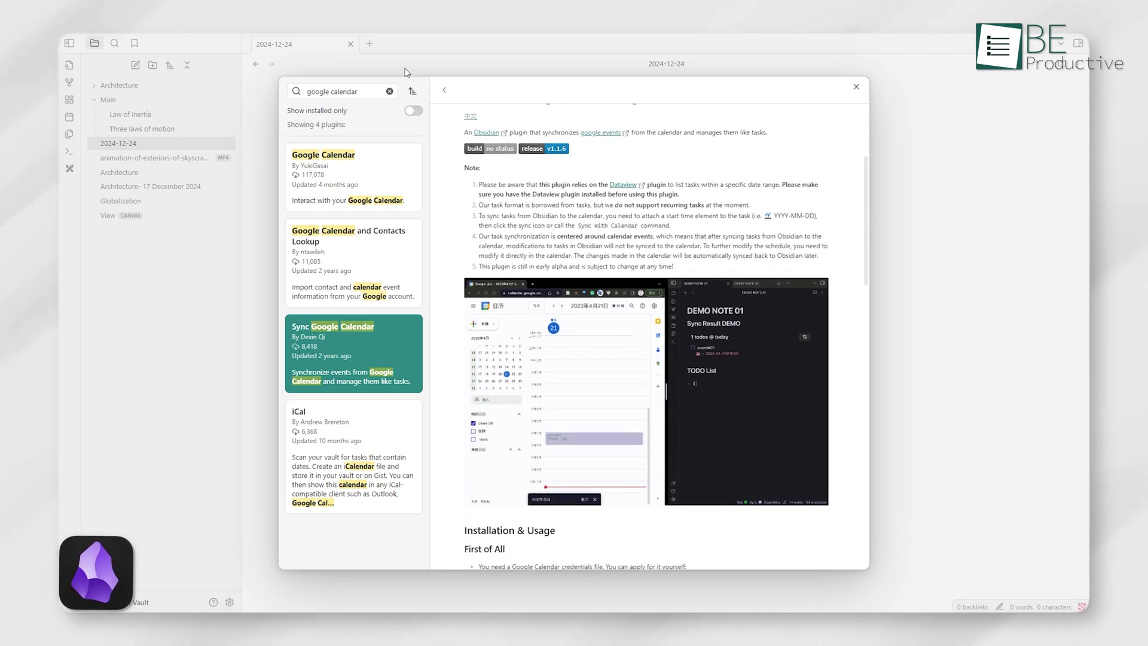
Step: Search 'readwise' and look over the Readwise Official plugin details
text(readwise)
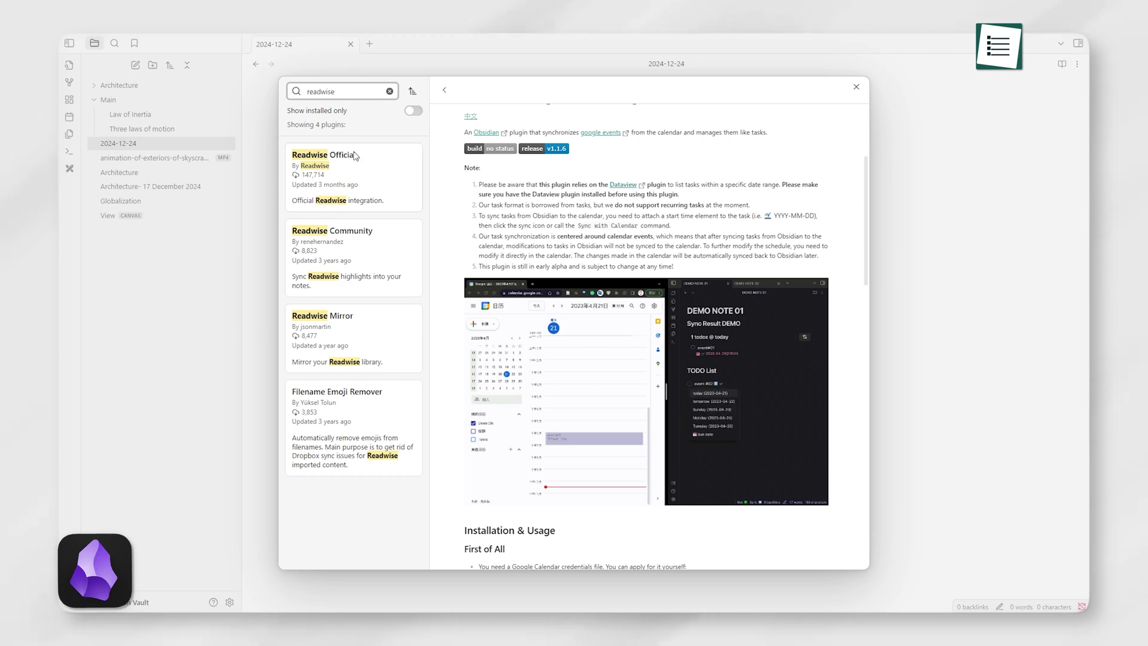
click(355, 157)
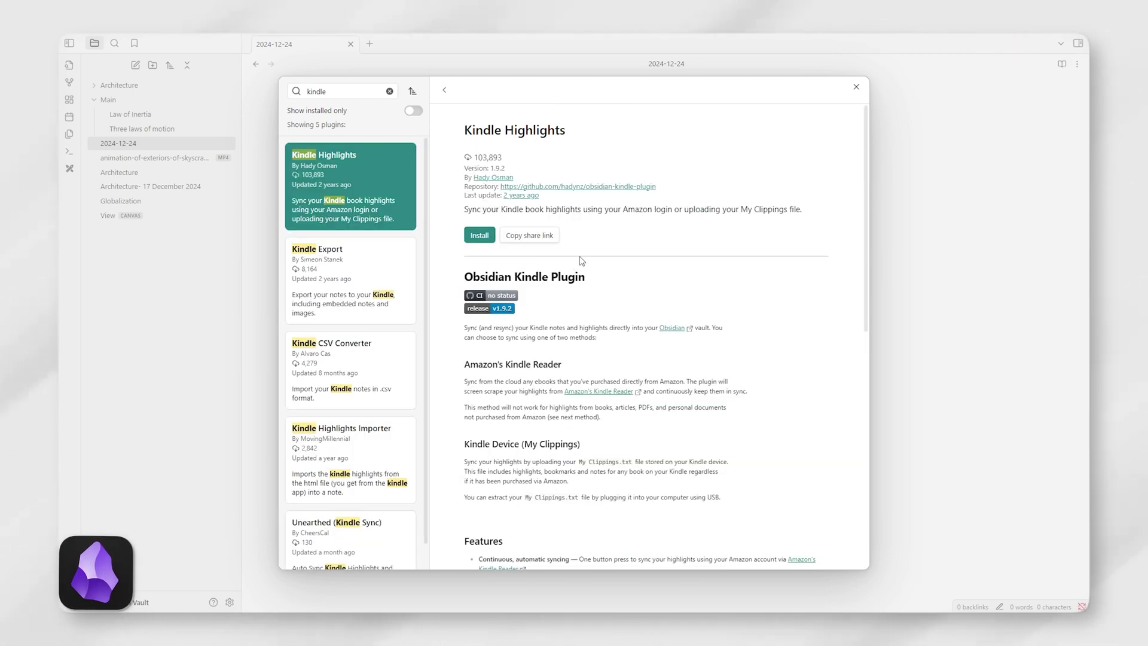
scroll(638, 296, down, 3)
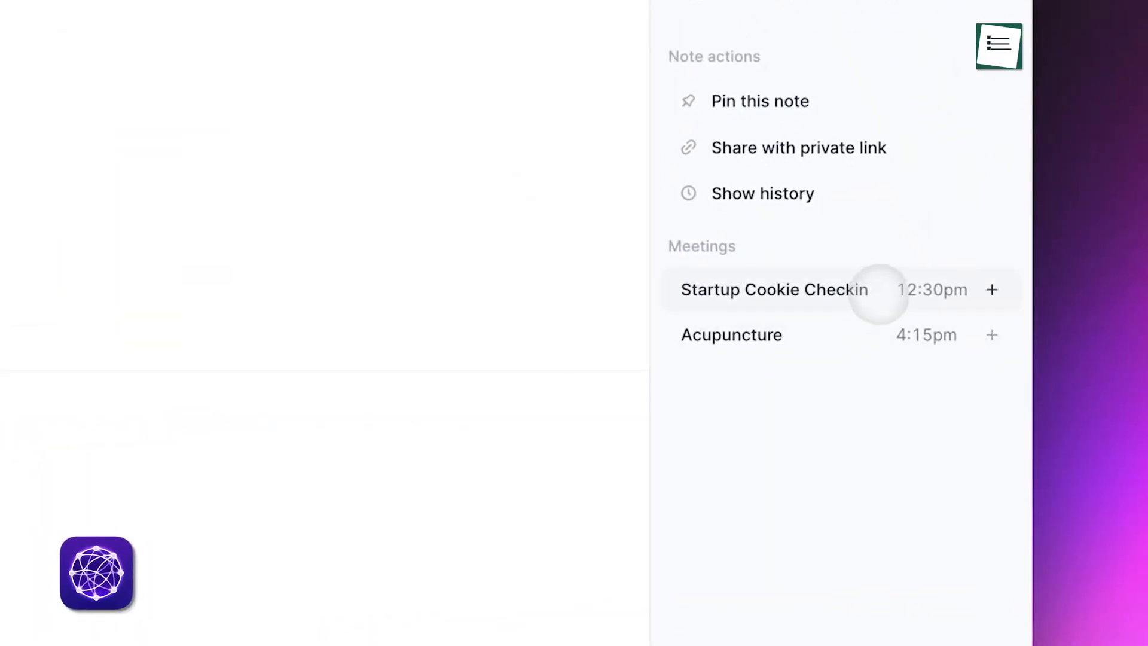
Step: Add Startup Cookie Checkin to the June 22nd daily note along with a backlinked note
click(990, 291)
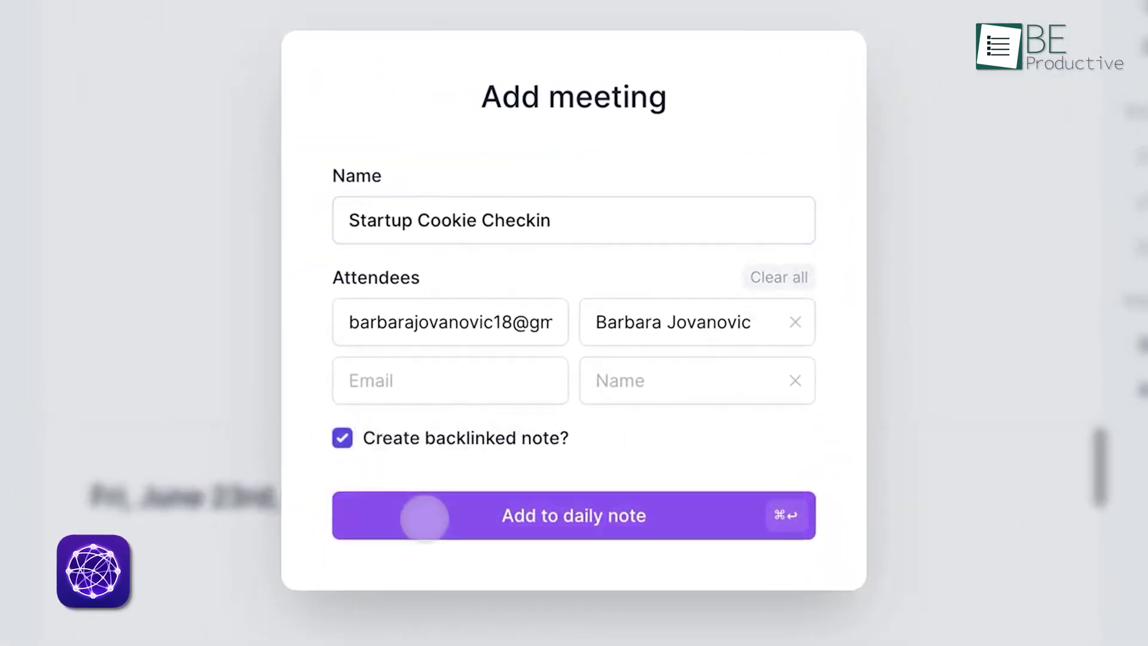
click(423, 515)
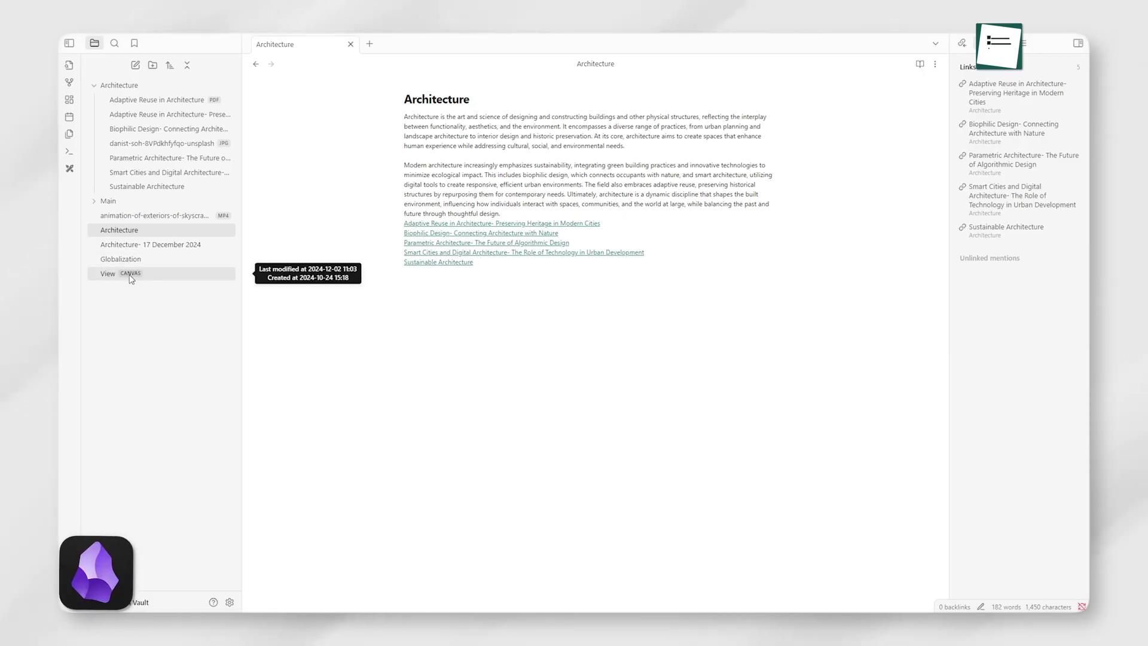
Step: Open the View canvas of architecture notes, then switch to the vault's graph view with Ctrl+G
click(132, 277)
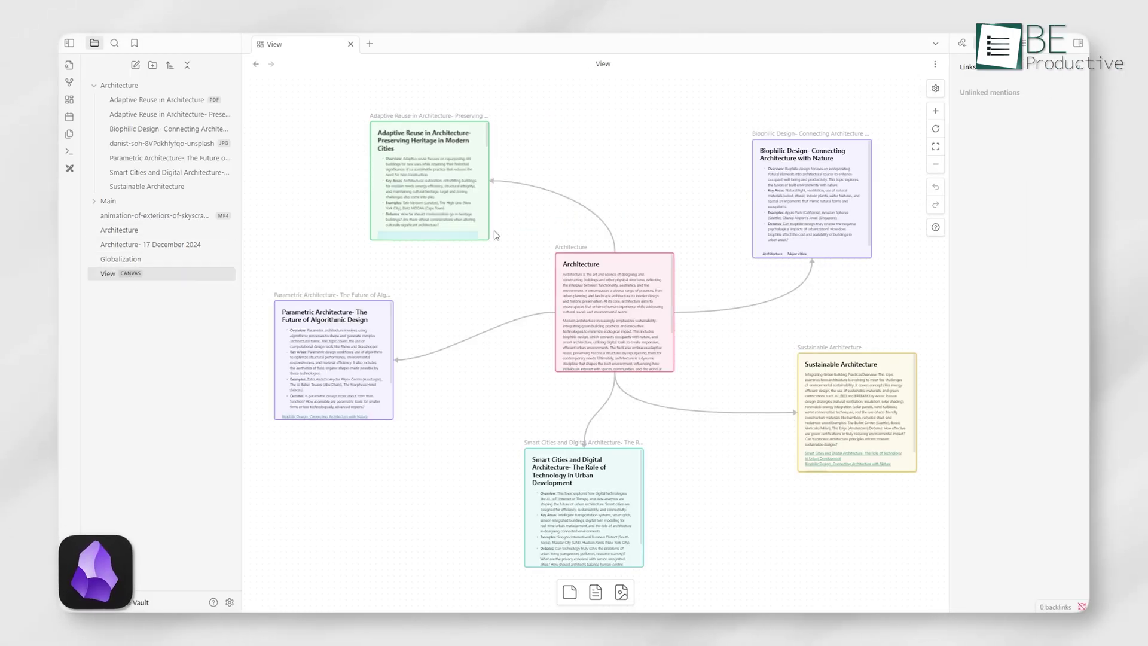
scroll(496, 235, up, 3)
key(ctrl+g)
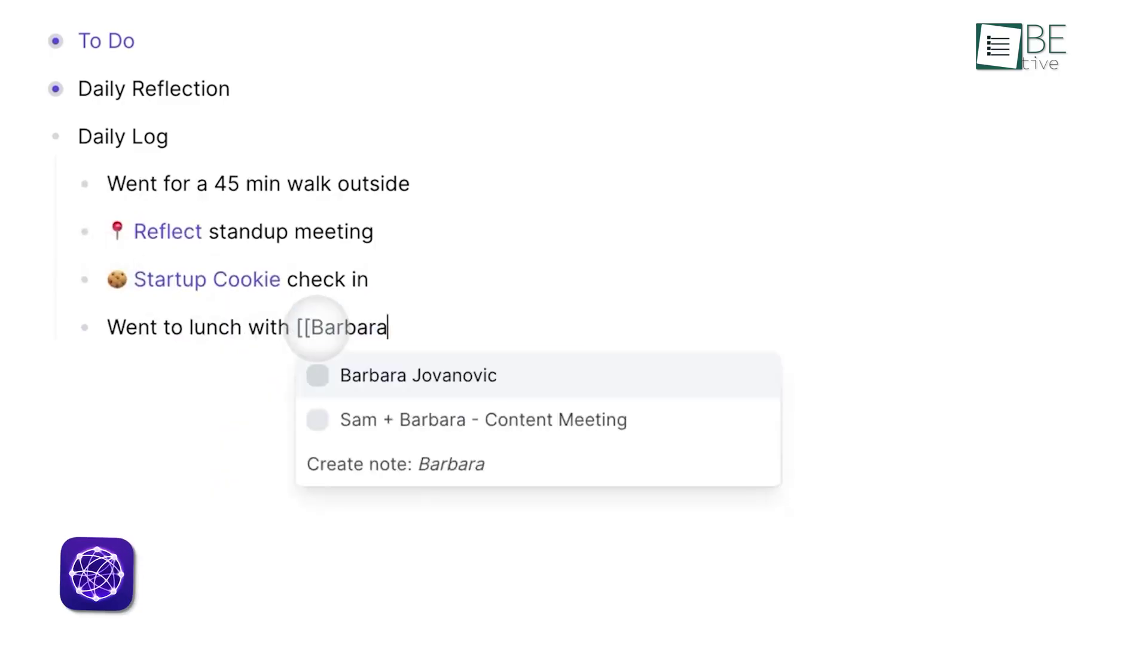
Step: Open Reflect's Map view to see the notes connected to the daily log
click(120, 190)
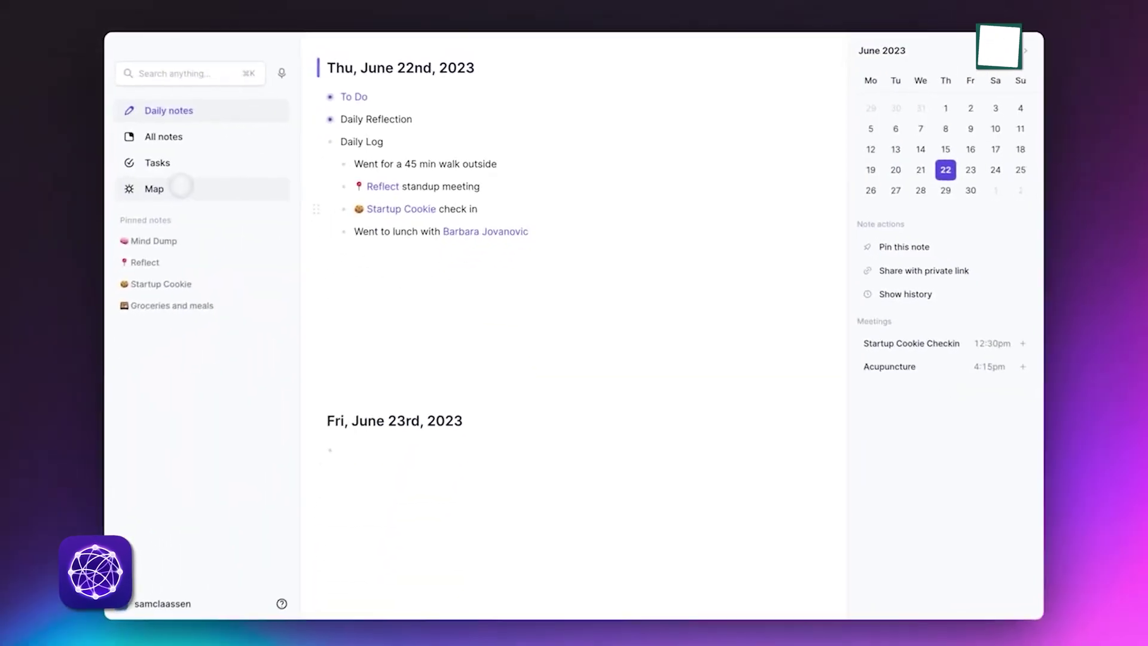